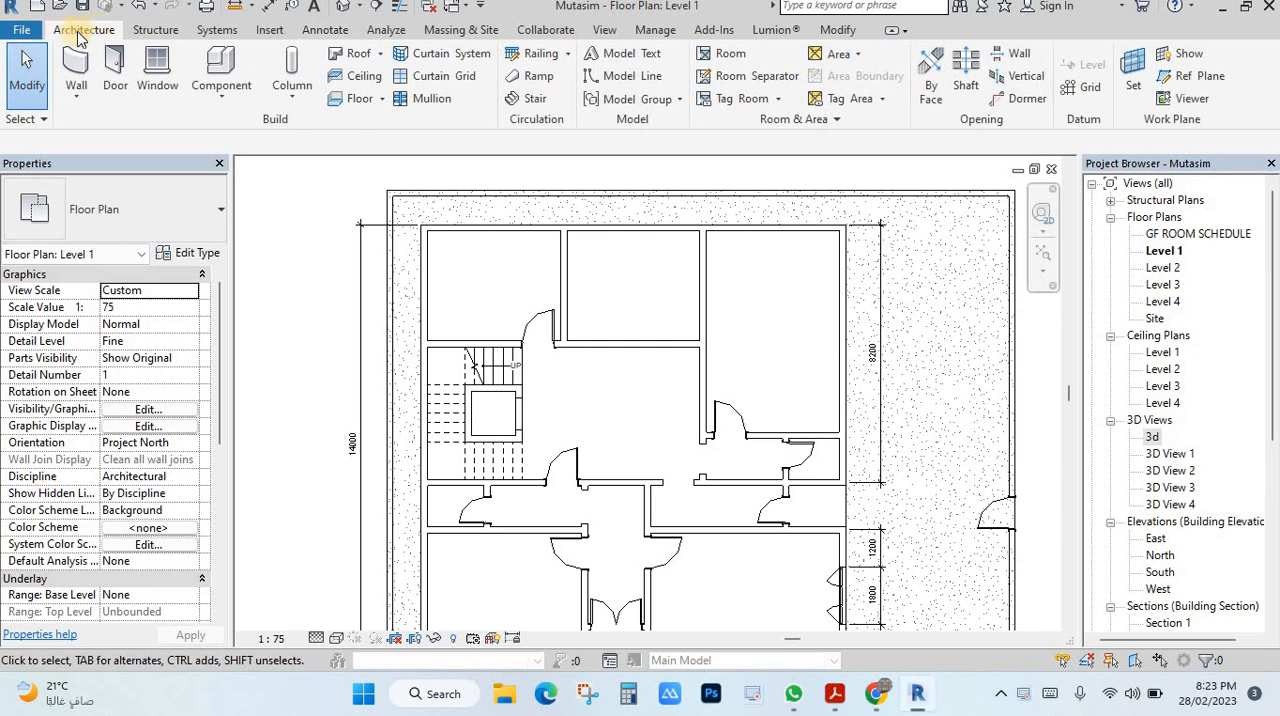
Start placing a door and browse the family library to the Residential folder under US Metric Doors.
{"action": "left_click", "coordinate": [117, 74]}
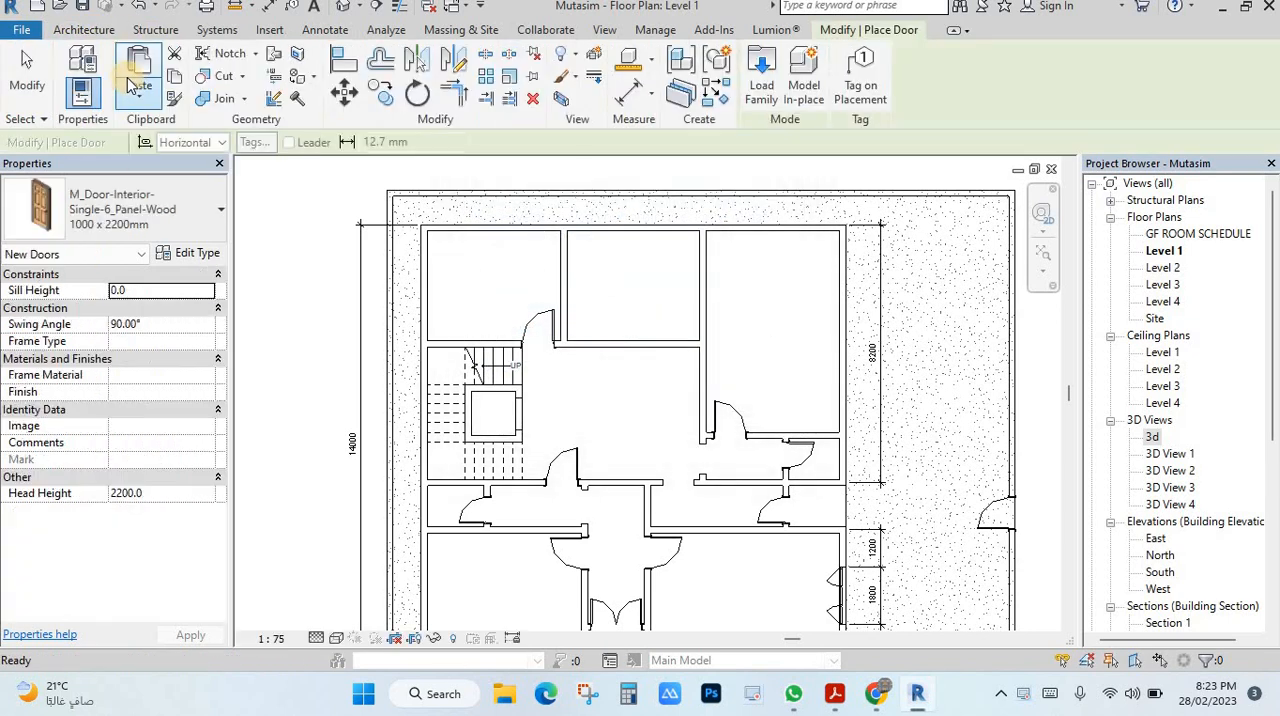
{"action": "left_click", "coordinate": [218, 210]}
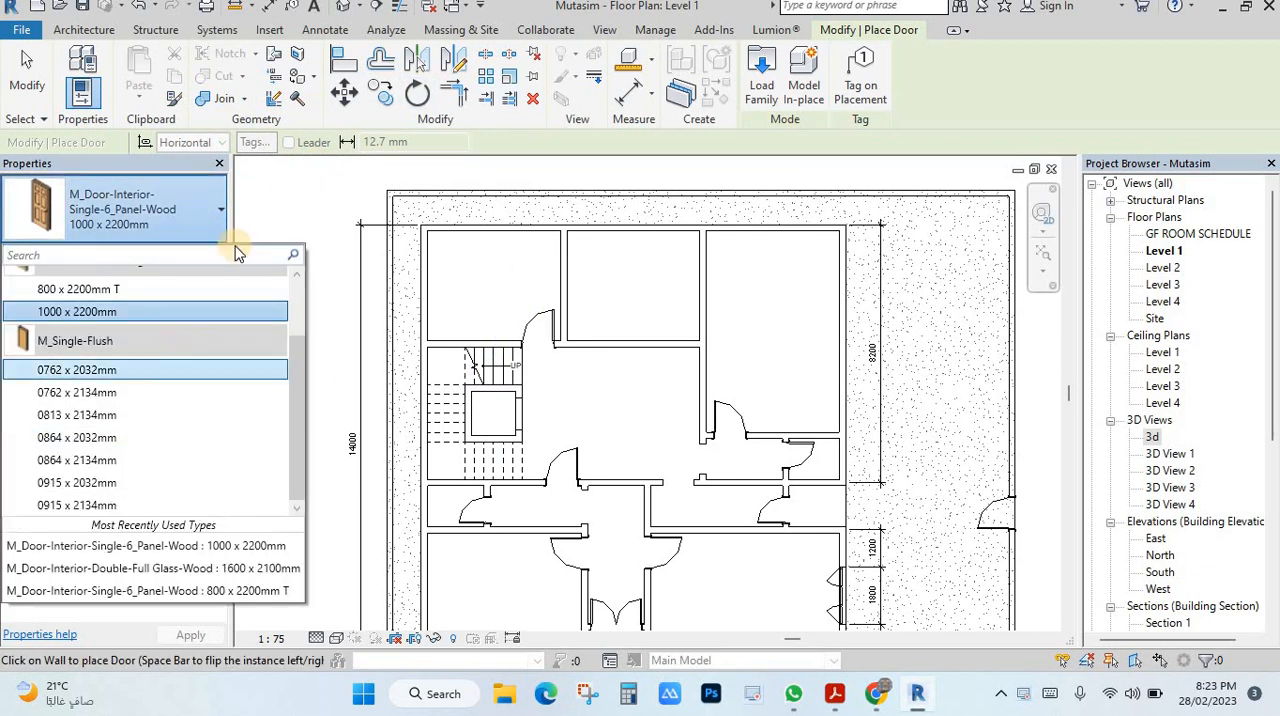
{"action": "left_click", "coordinate": [748, 95]}
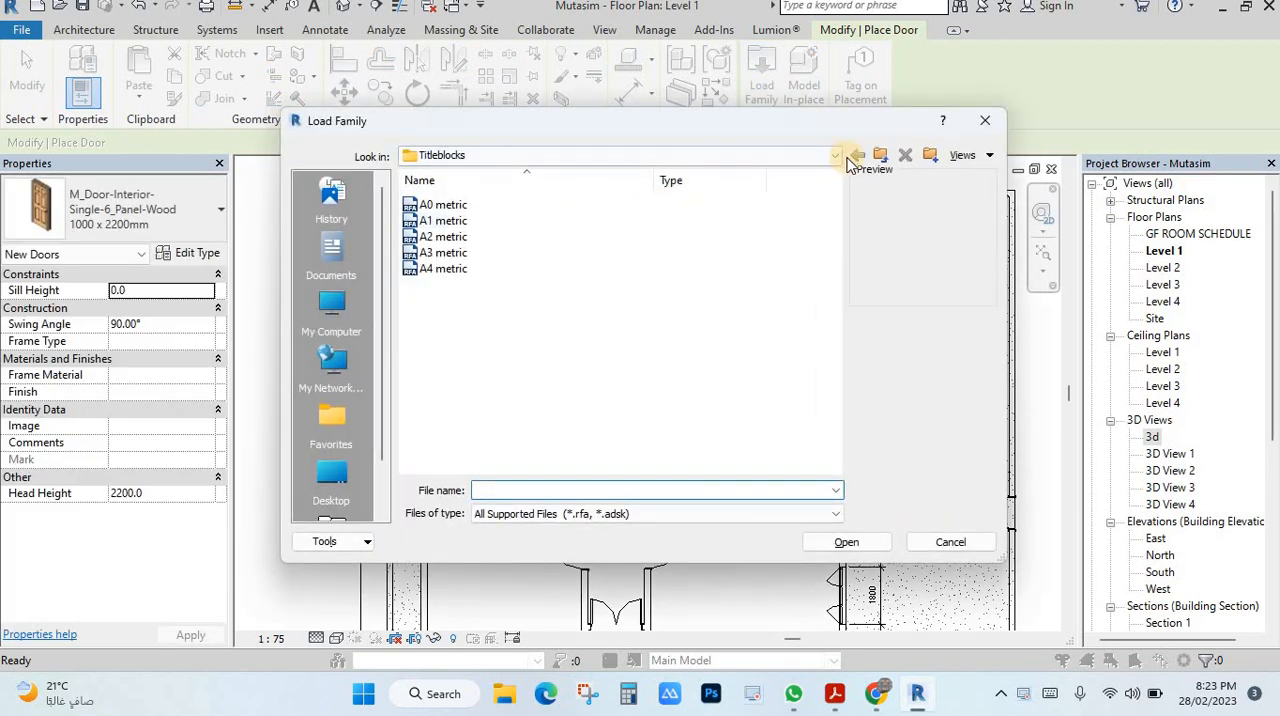
{"action": "left_click", "coordinate": [879, 155]}
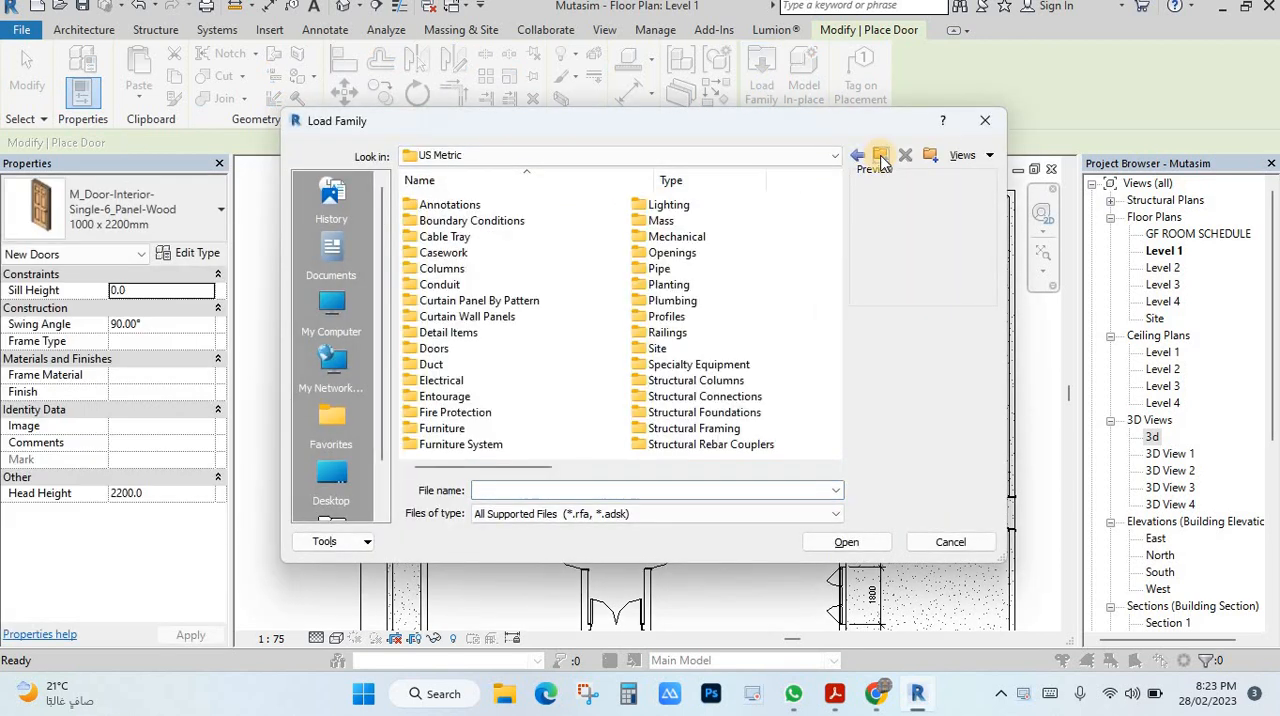
{"action": "left_click", "coordinate": [435, 356]}
{"action": "double_click", "coordinate": [435, 350]}
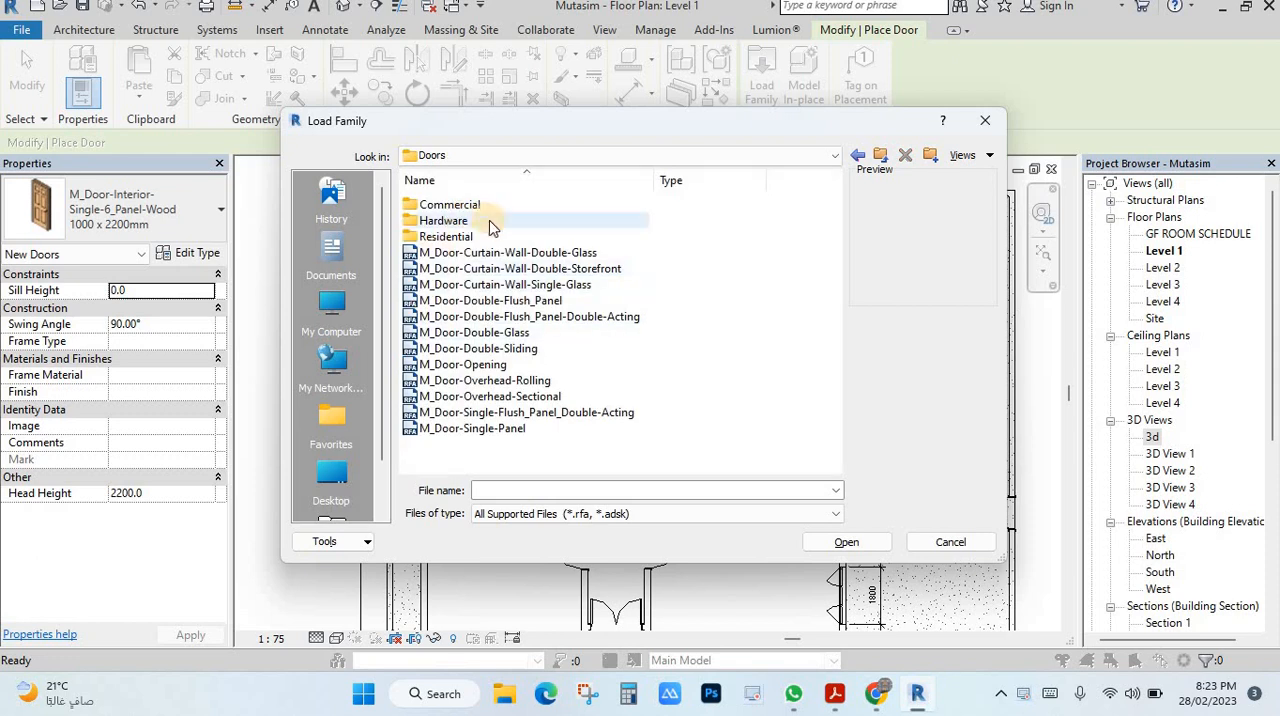
{"action": "double_click", "coordinate": [450, 237]}
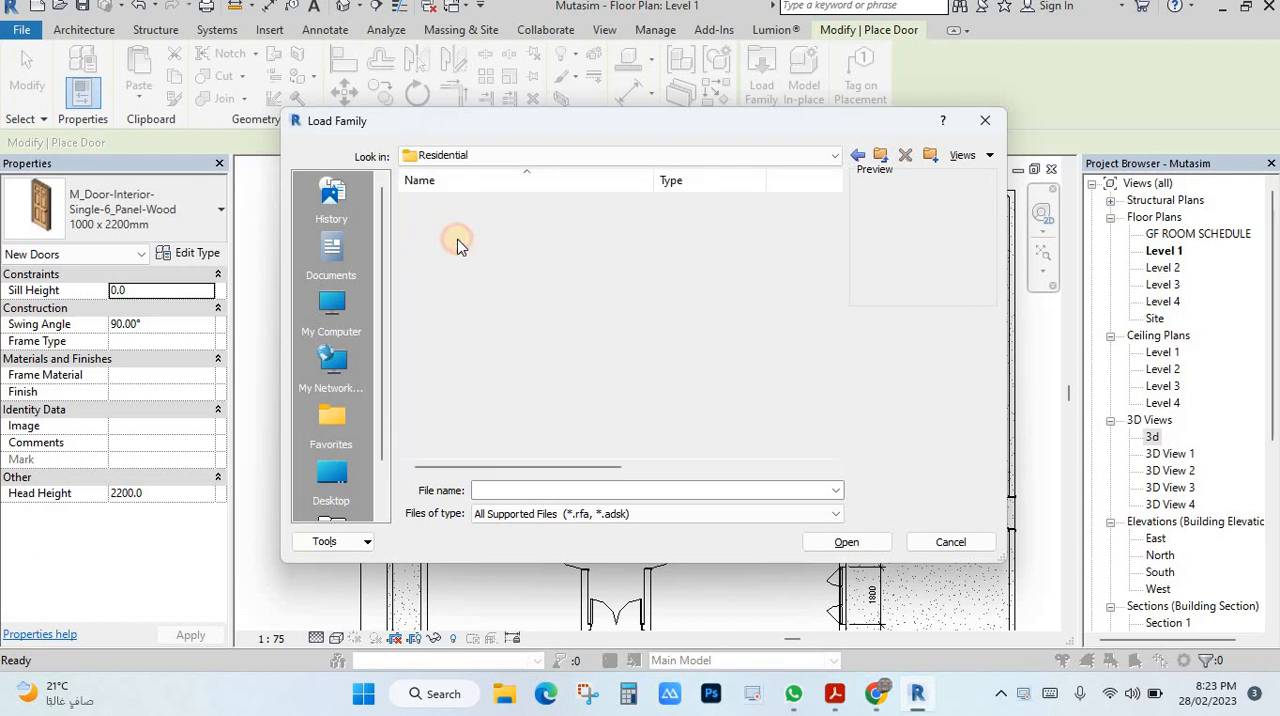
{"action": "left_click", "coordinate": [457, 236]}
Load the M_Door-Interior-Single-4_Panel-Wood family with its 800 x 2400mm type.
{"action": "left_click", "coordinate": [498, 286]}
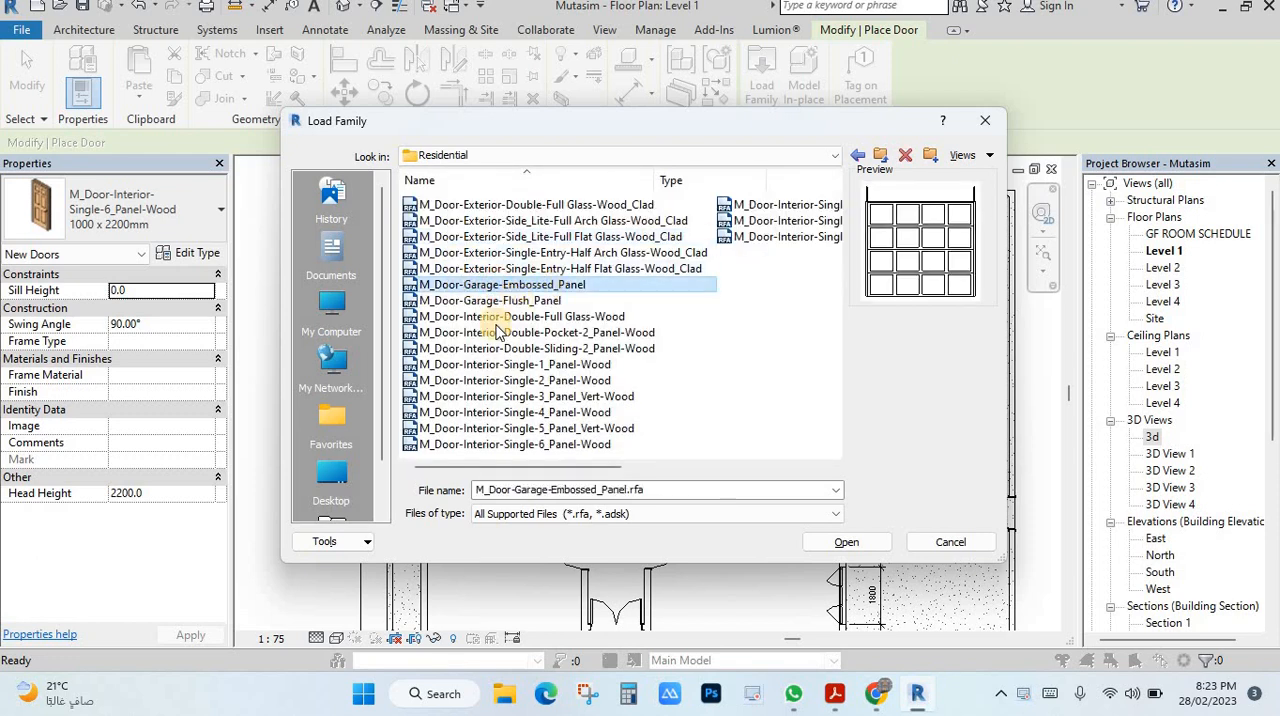
{"action": "left_click", "coordinate": [470, 412]}
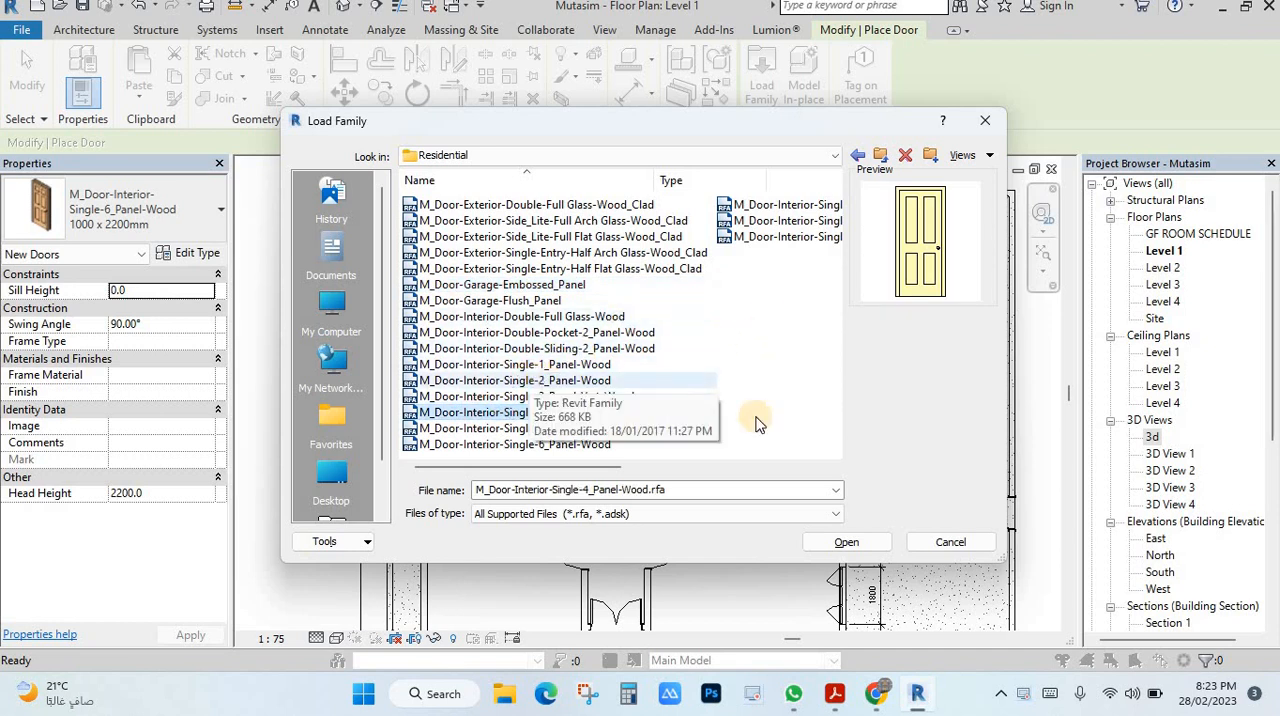
{"action": "left_click", "coordinate": [840, 541]}
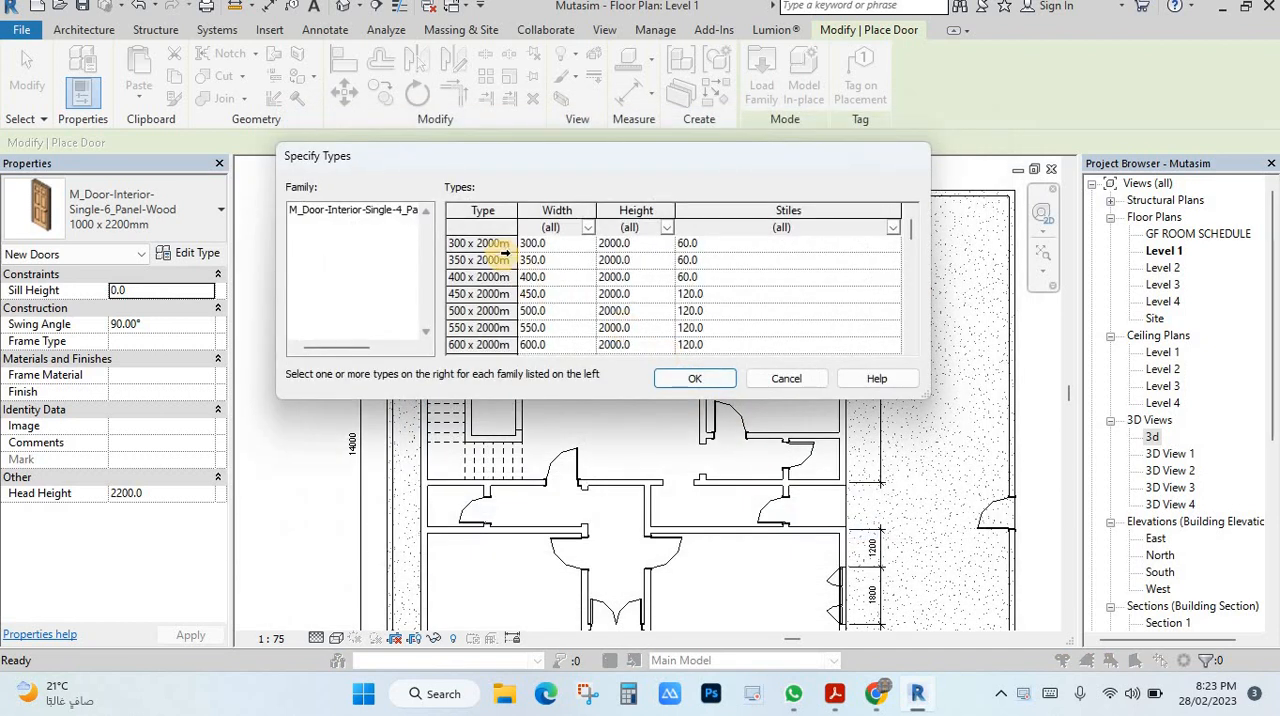
{"action": "scroll", "coordinate": [497, 243], "scroll_direction": "down", "scroll_amount": 6}
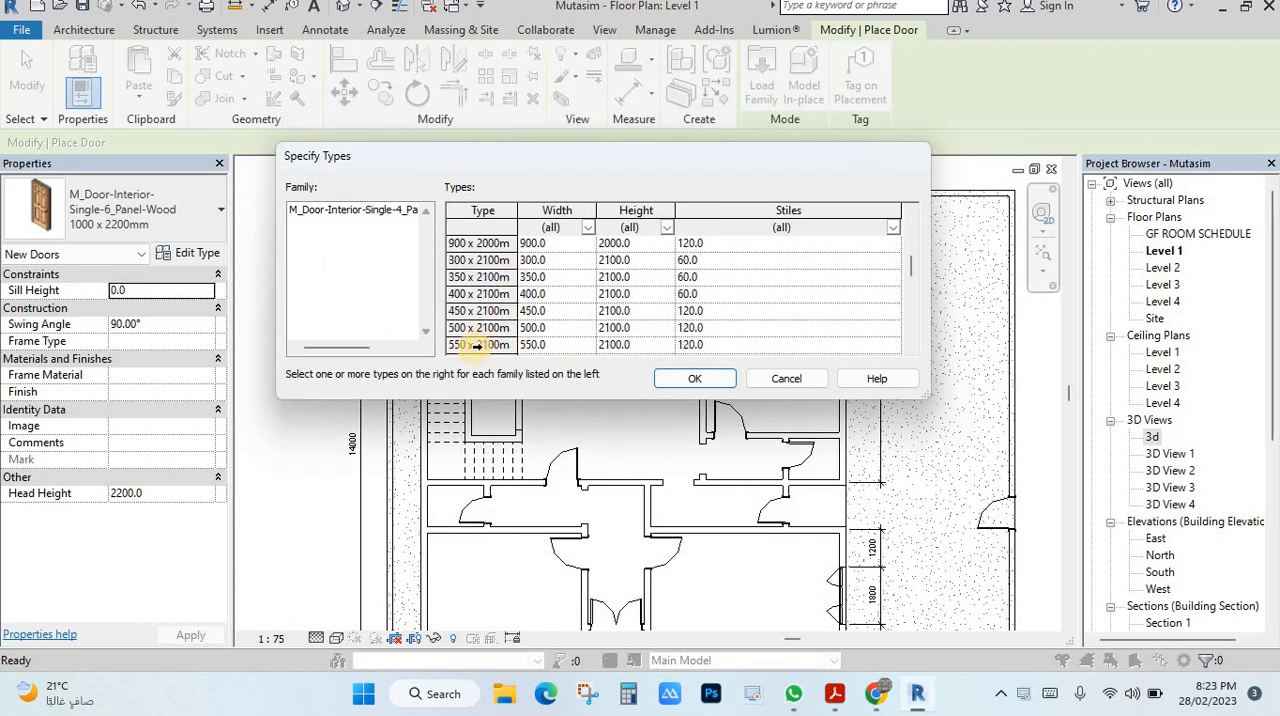
{"action": "scroll", "coordinate": [455, 333], "scroll_direction": "down", "scroll_amount": 3}
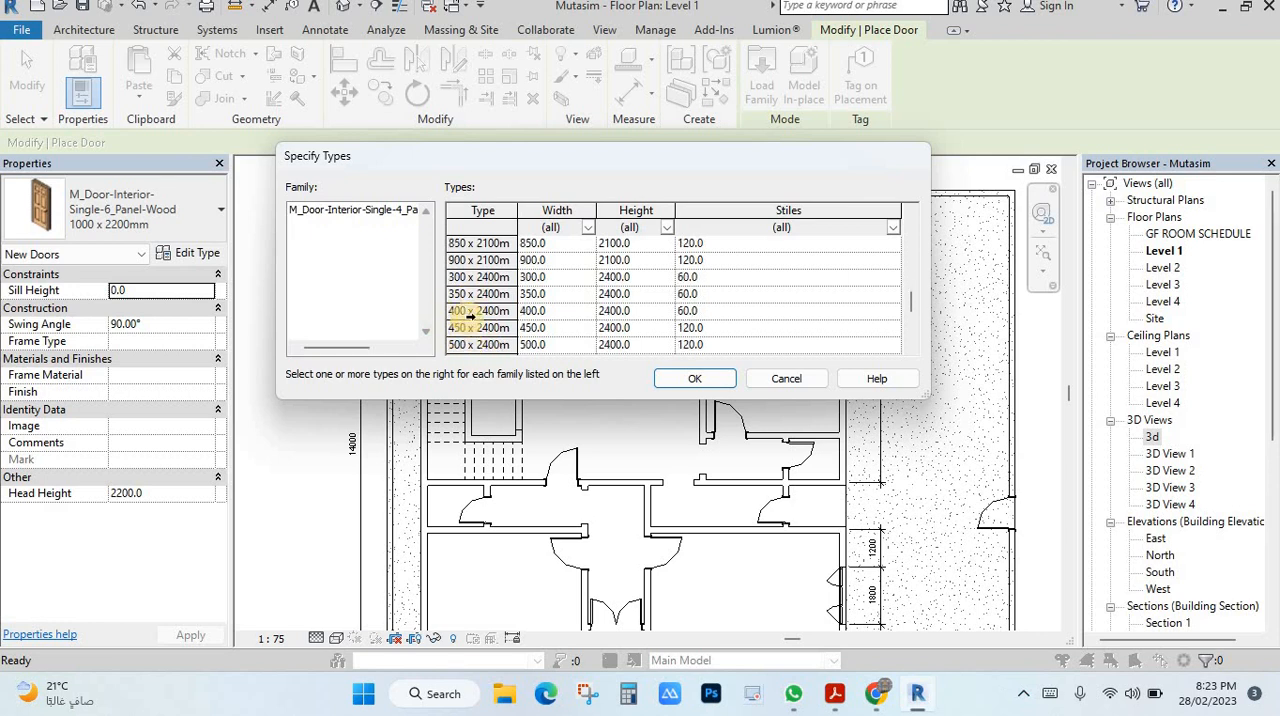
{"action": "scroll", "coordinate": [462, 322], "scroll_direction": "down", "scroll_amount": 3}
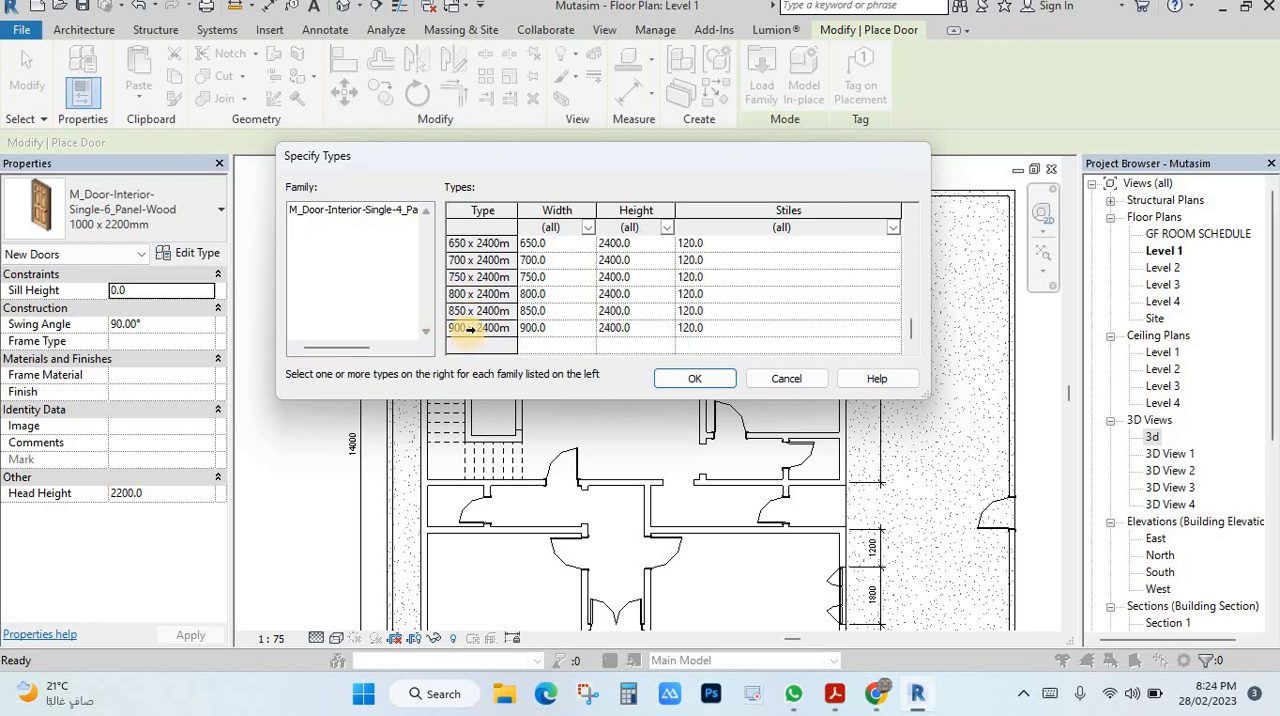
{"action": "left_click", "coordinate": [469, 329]}
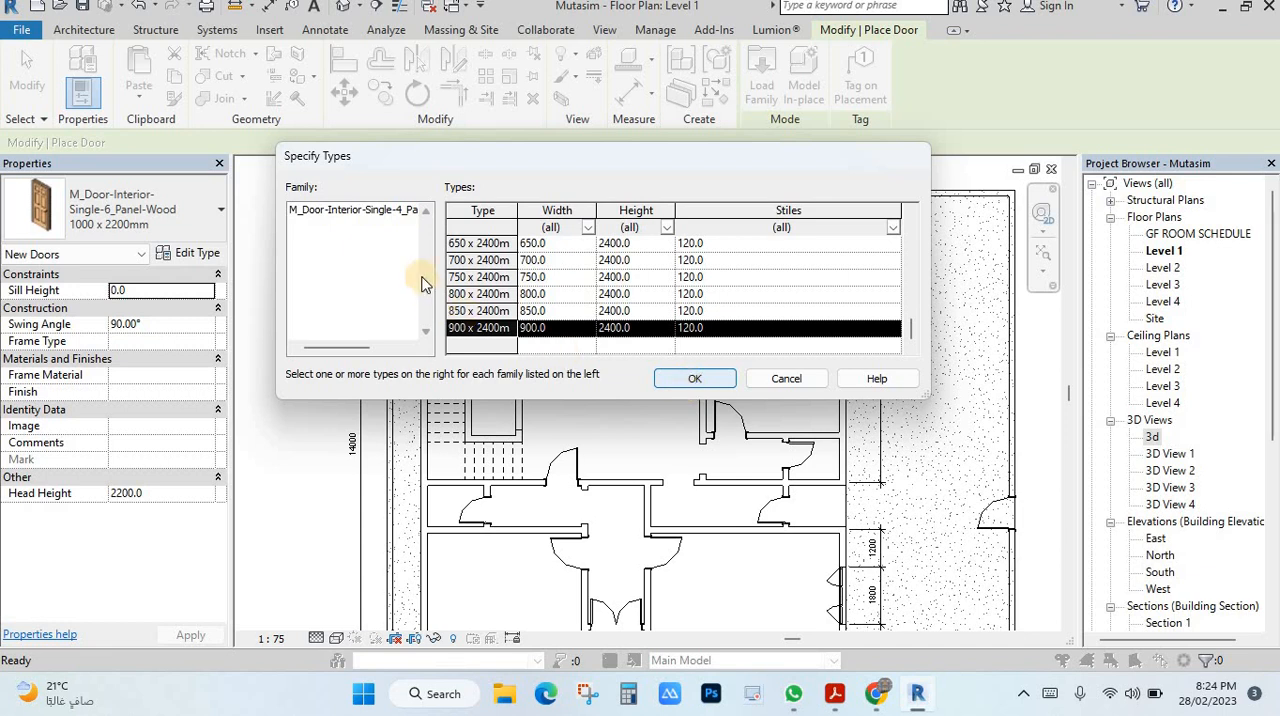
{"action": "left_click", "coordinate": [525, 295]}
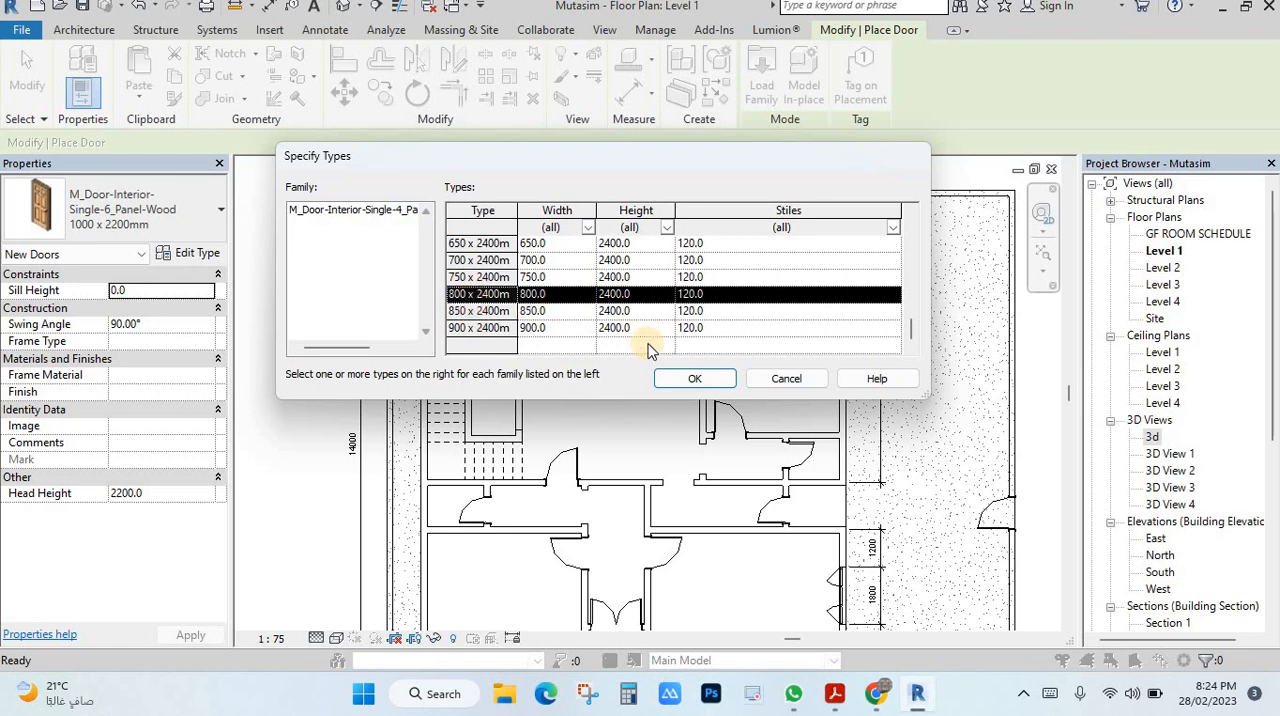
{"action": "left_click", "coordinate": [697, 379]}
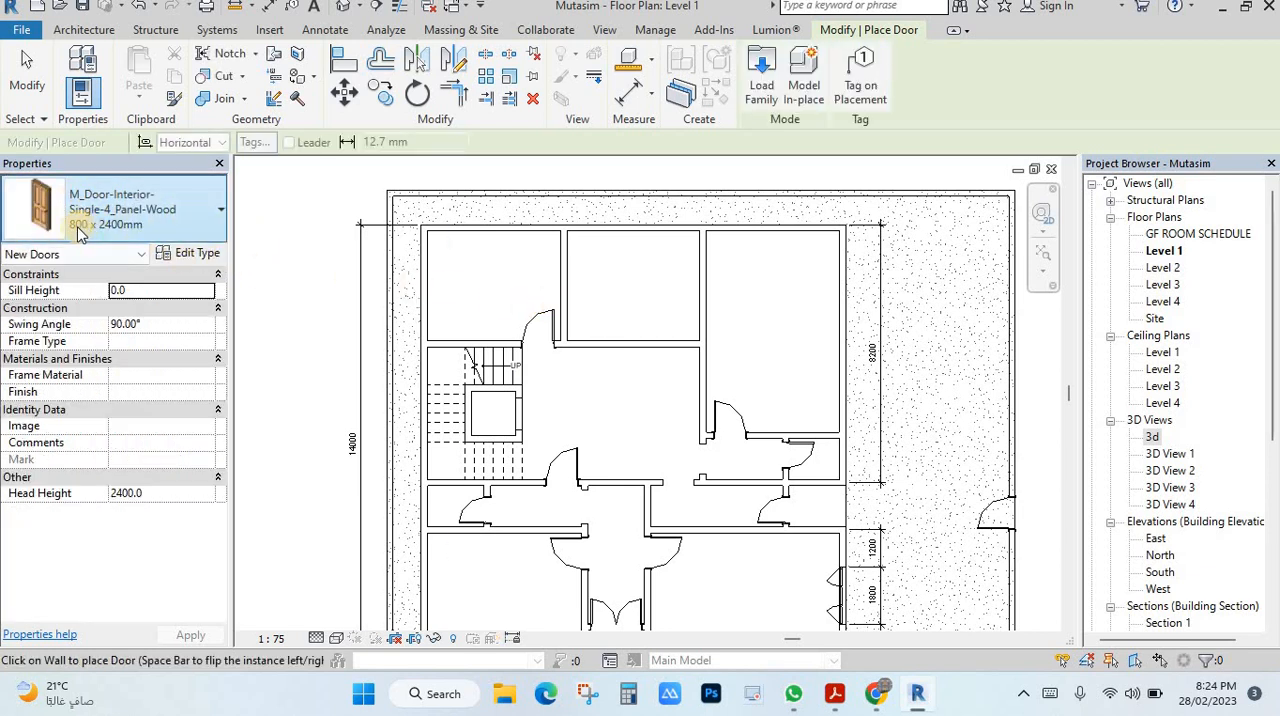
Edit the loaded door type, setting its width to 1000 and its height to 2200.
{"action": "left_click", "coordinate": [197, 254]}
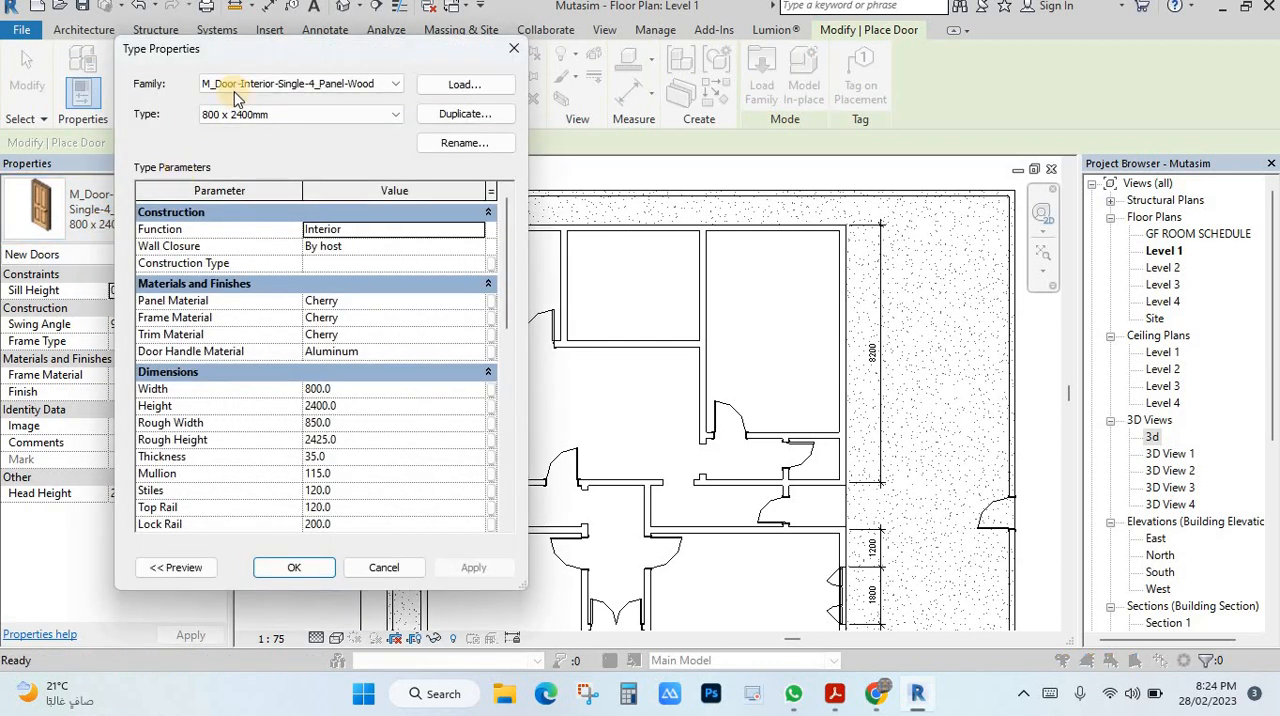
{"action": "left_click", "coordinate": [364, 390]}
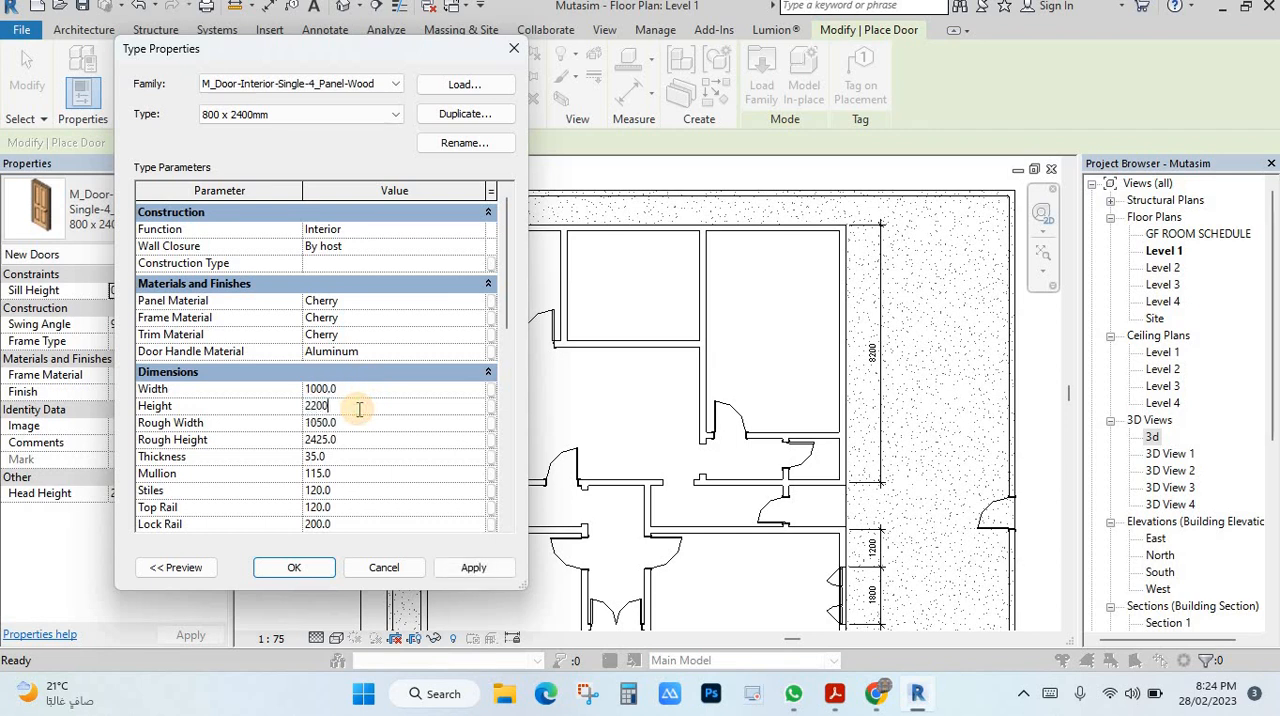
{"action": "left_click", "coordinate": [294, 567]}
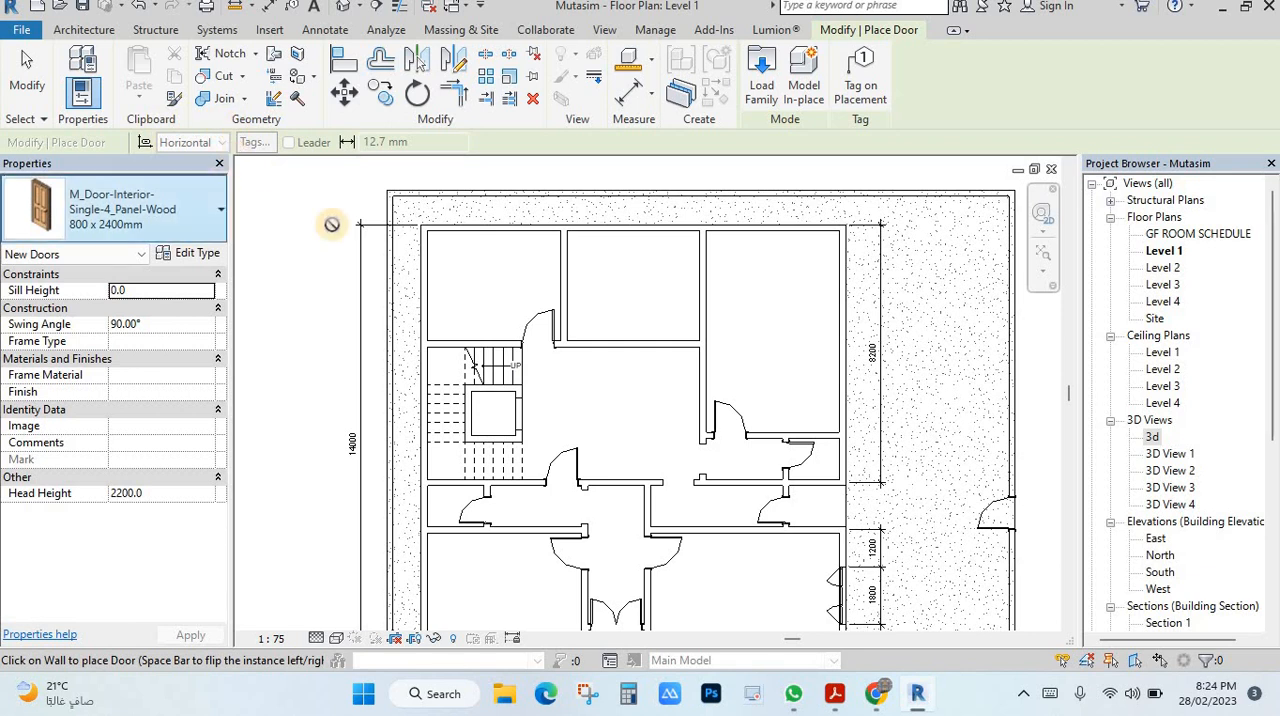
Place a door in the upper middle room's lower wall and another, swing flipped, in its right wall, each about 300 mm from the corner.
{"action": "scroll", "coordinate": [651, 337], "scroll_direction": "up", "scroll_amount": 3}
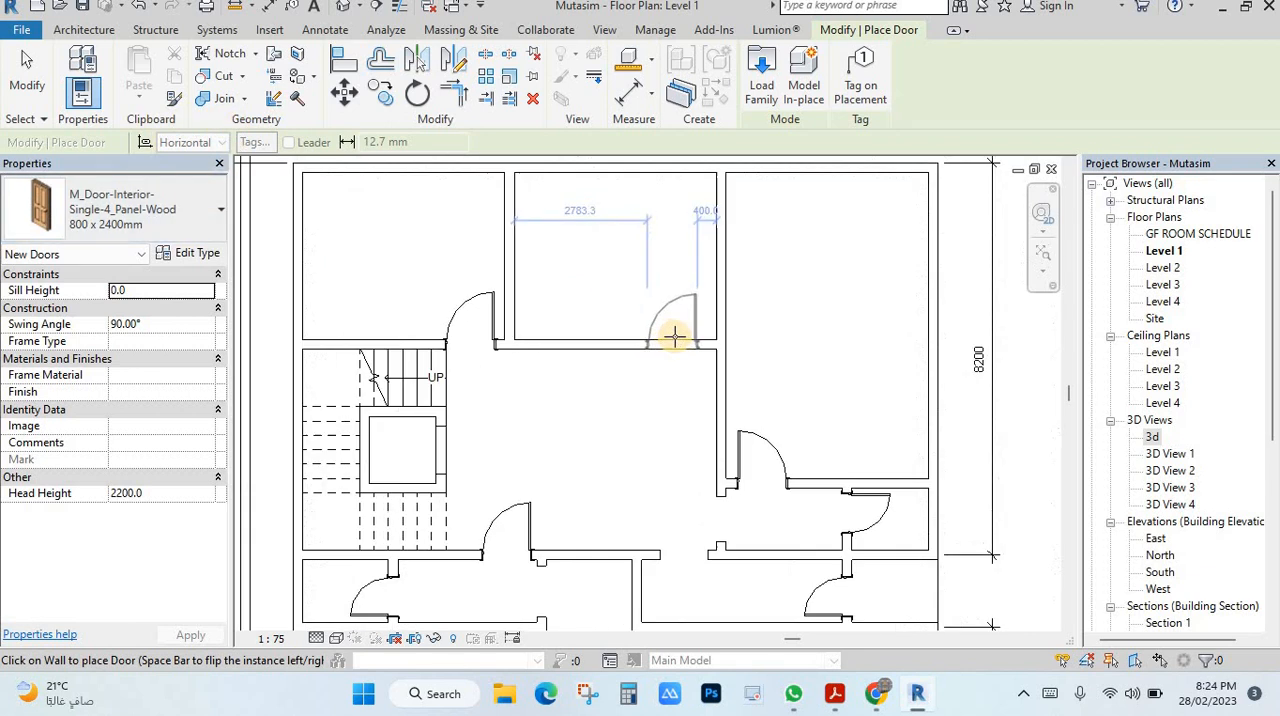
{"action": "left_click", "coordinate": [676, 333]}
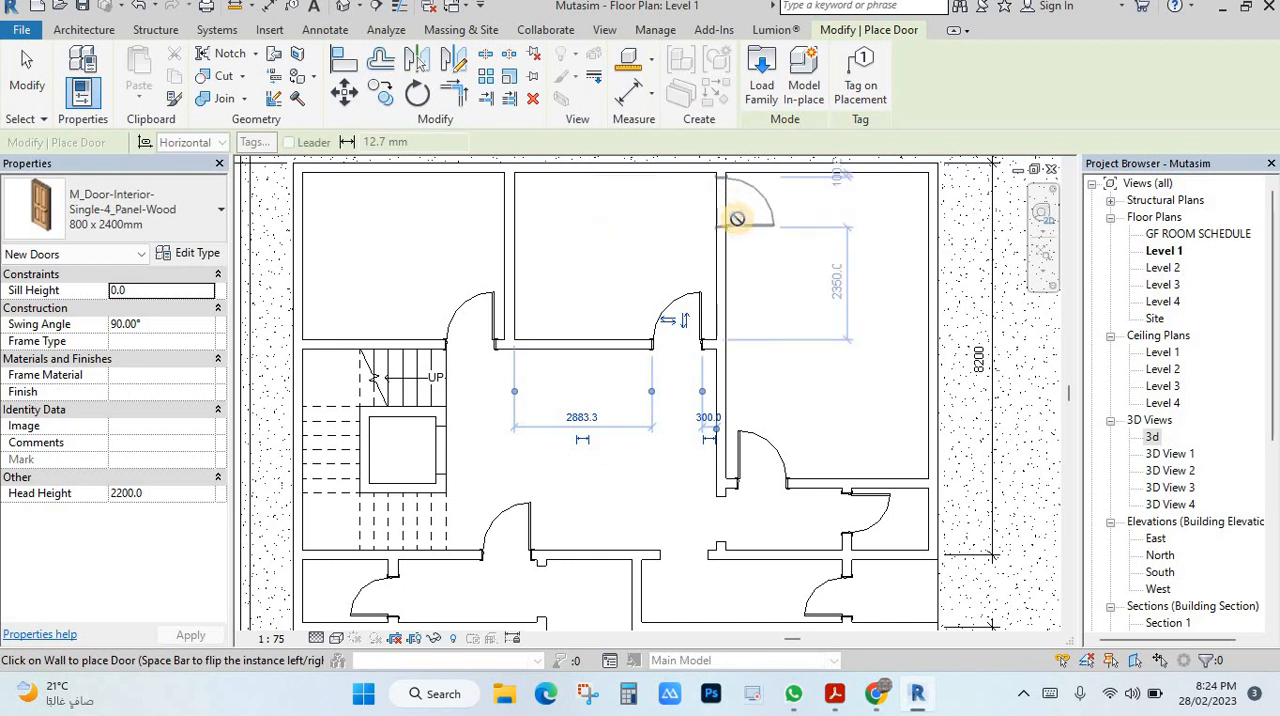
{"action": "scroll", "coordinate": [737, 212], "scroll_direction": "up", "scroll_amount": 1}
{"action": "scroll", "coordinate": [740, 220], "scroll_direction": "down", "scroll_amount": 3}
{"action": "scroll", "coordinate": [780, 260], "scroll_direction": "up", "scroll_amount": 2}
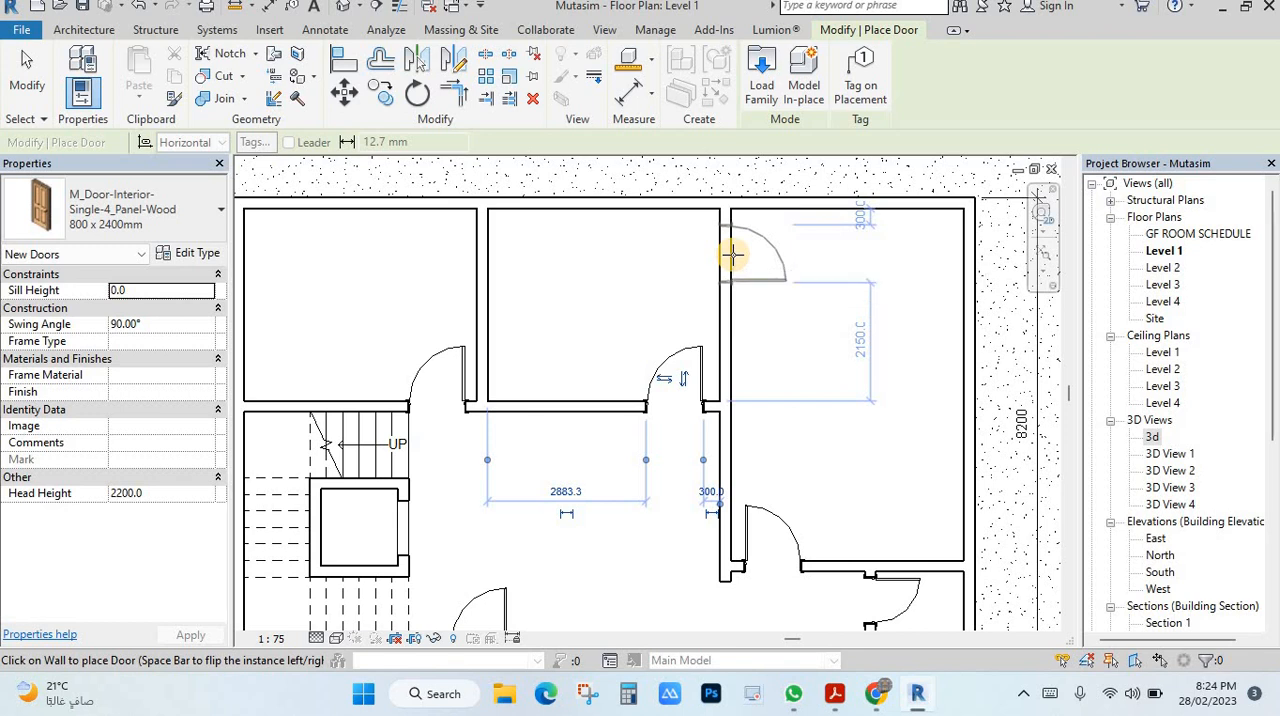
{"action": "key", "text": "space"}
{"action": "key", "text": "space"}
{"action": "key", "text": "space"}
{"action": "left_click", "coordinate": [733, 255]}
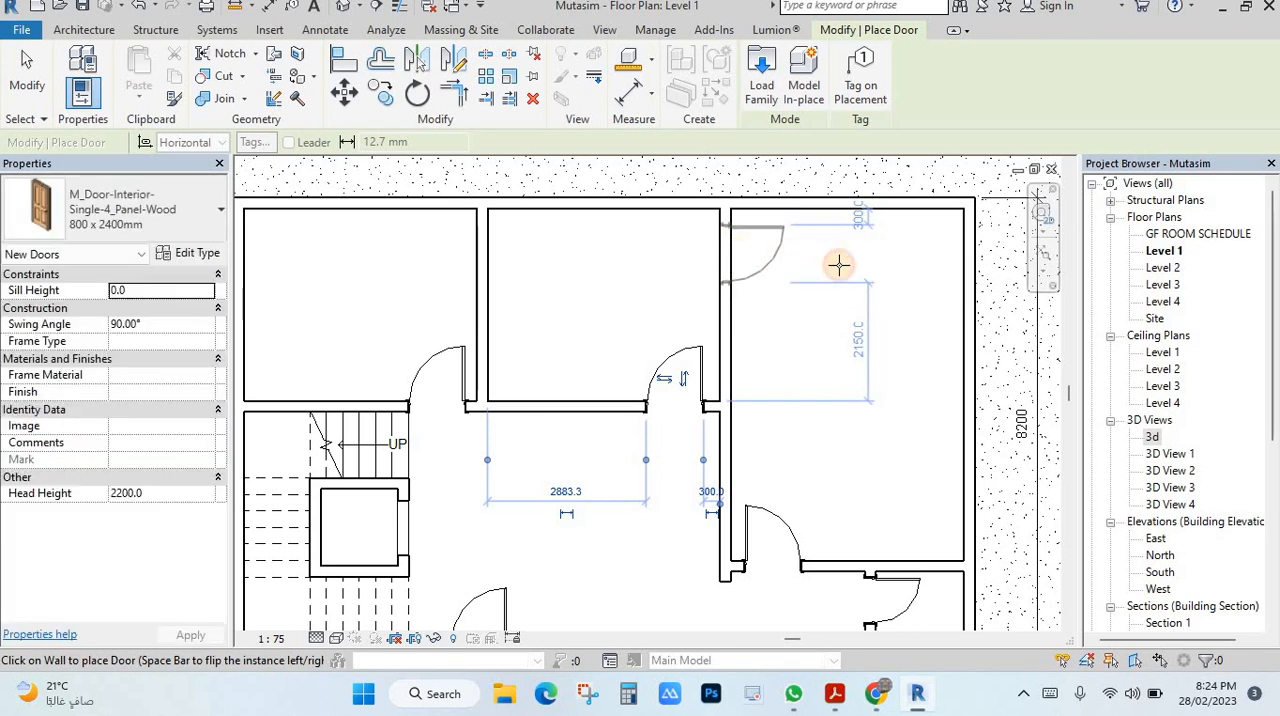
{"action": "key", "text": "Escape"}
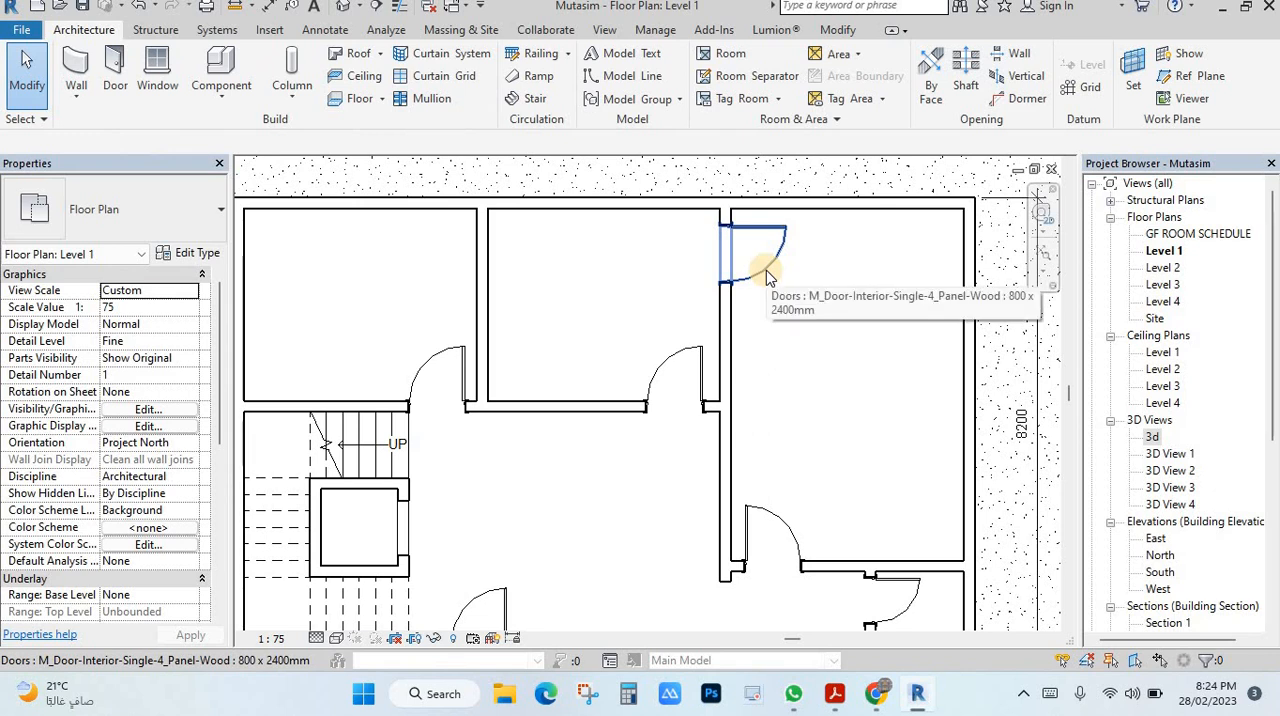
Try flipping the facing and hand of the new door between the upper middle and upper right rooms.
{"action": "left_click", "coordinate": [768, 276]}
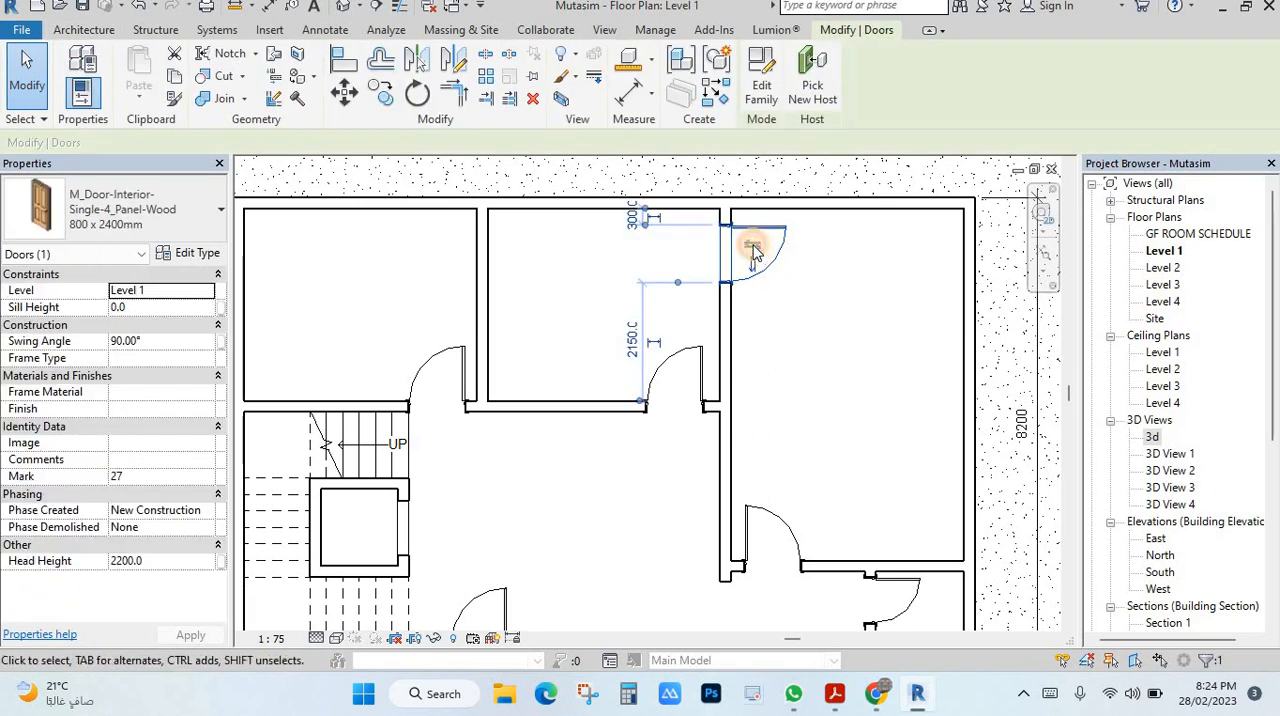
{"action": "left_click", "coordinate": [757, 250]}
{"action": "left_click", "coordinate": [697, 250]}
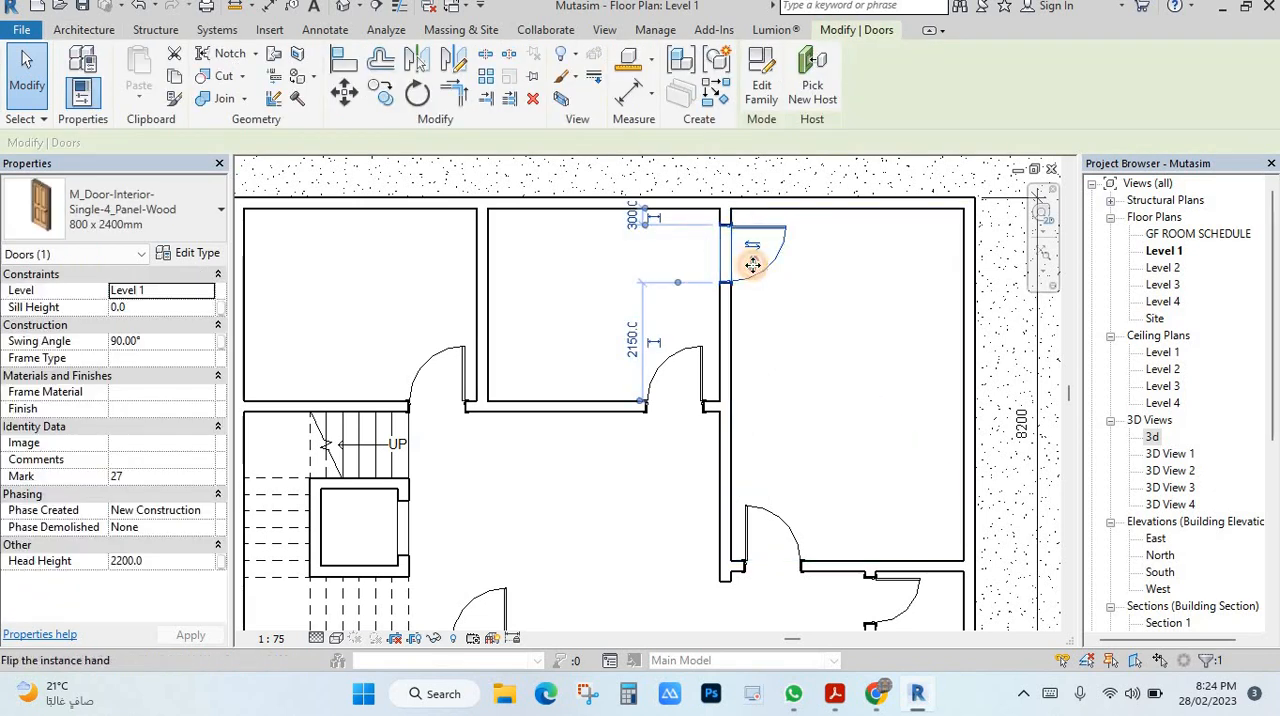
{"action": "key", "text": "Escape"}
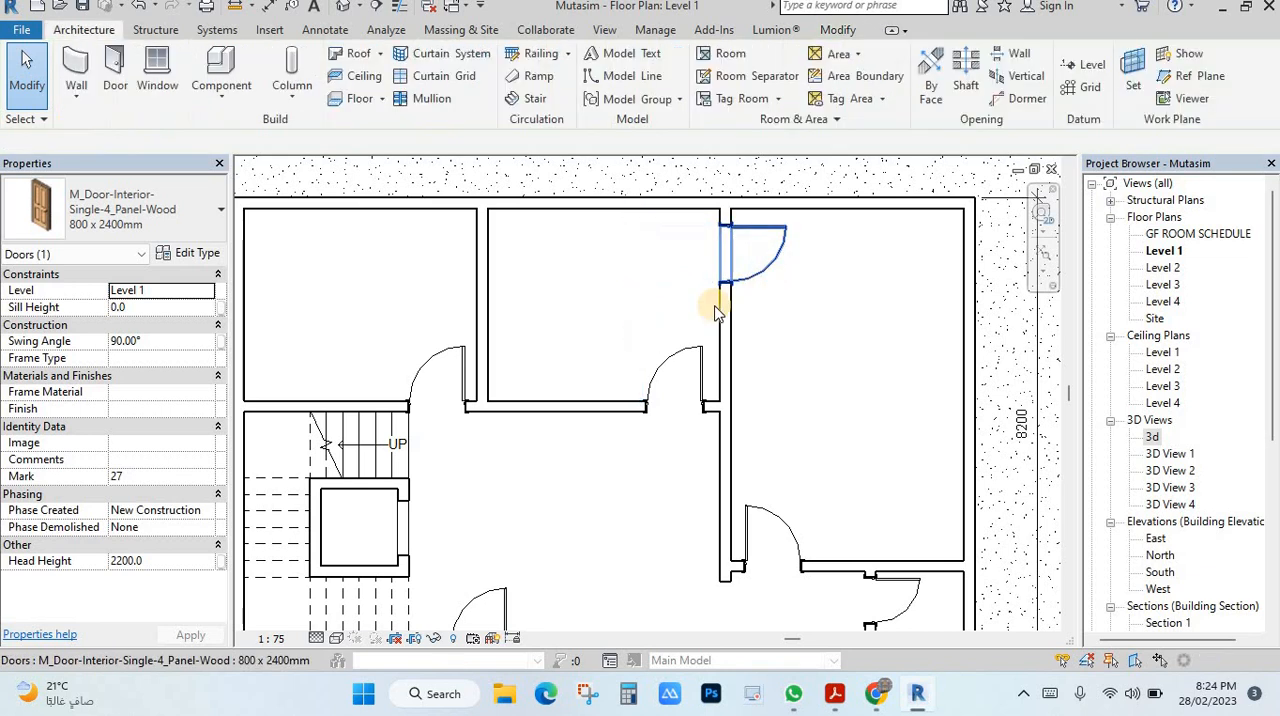
Start placing a window and open the family library for loading a new window family.
{"action": "scroll", "coordinate": [730, 320], "scroll_direction": "down", "scroll_amount": 3}
{"action": "scroll", "coordinate": [702, 345], "scroll_direction": "down", "scroll_amount": 3}
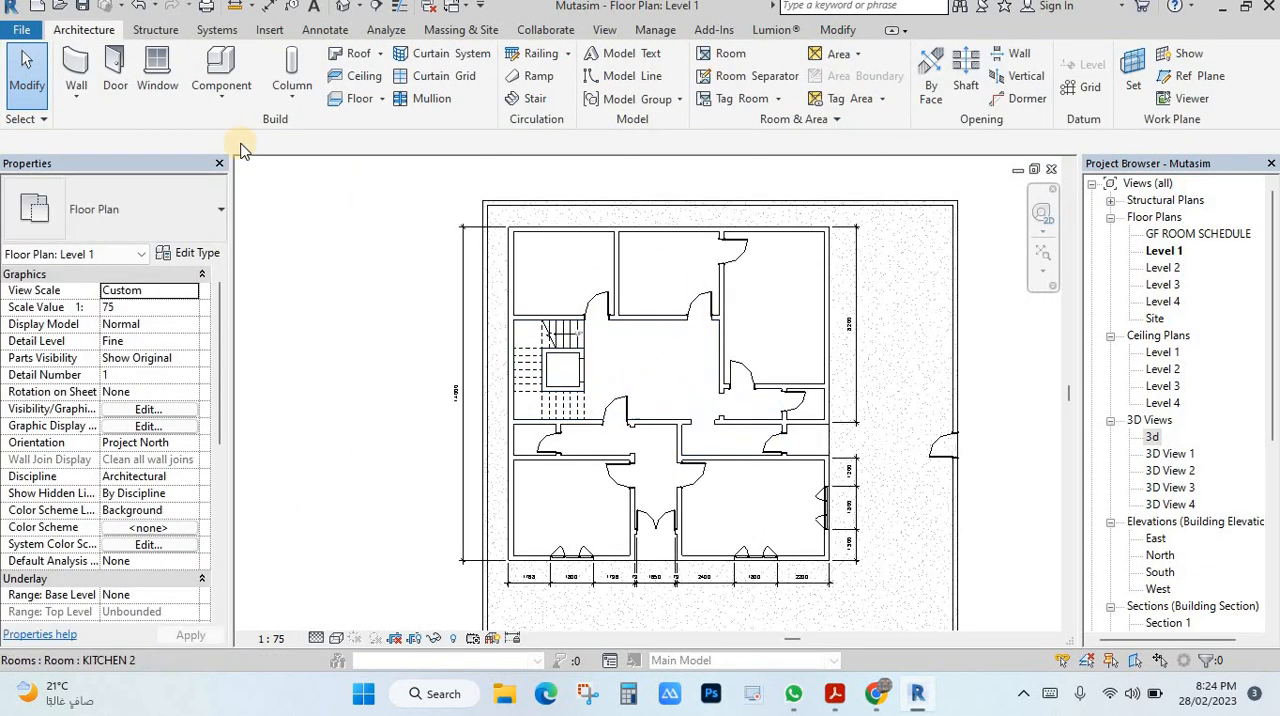
{"action": "left_click", "coordinate": [157, 74]}
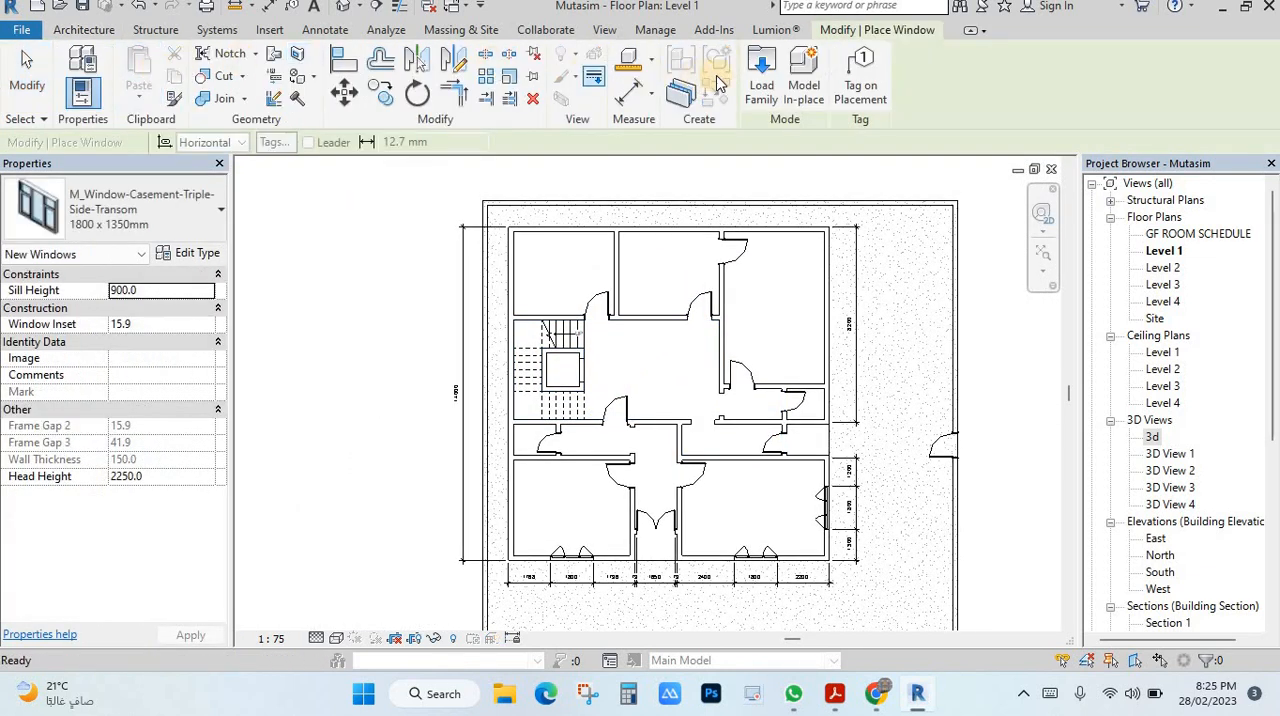
{"action": "left_click", "coordinate": [761, 72]}
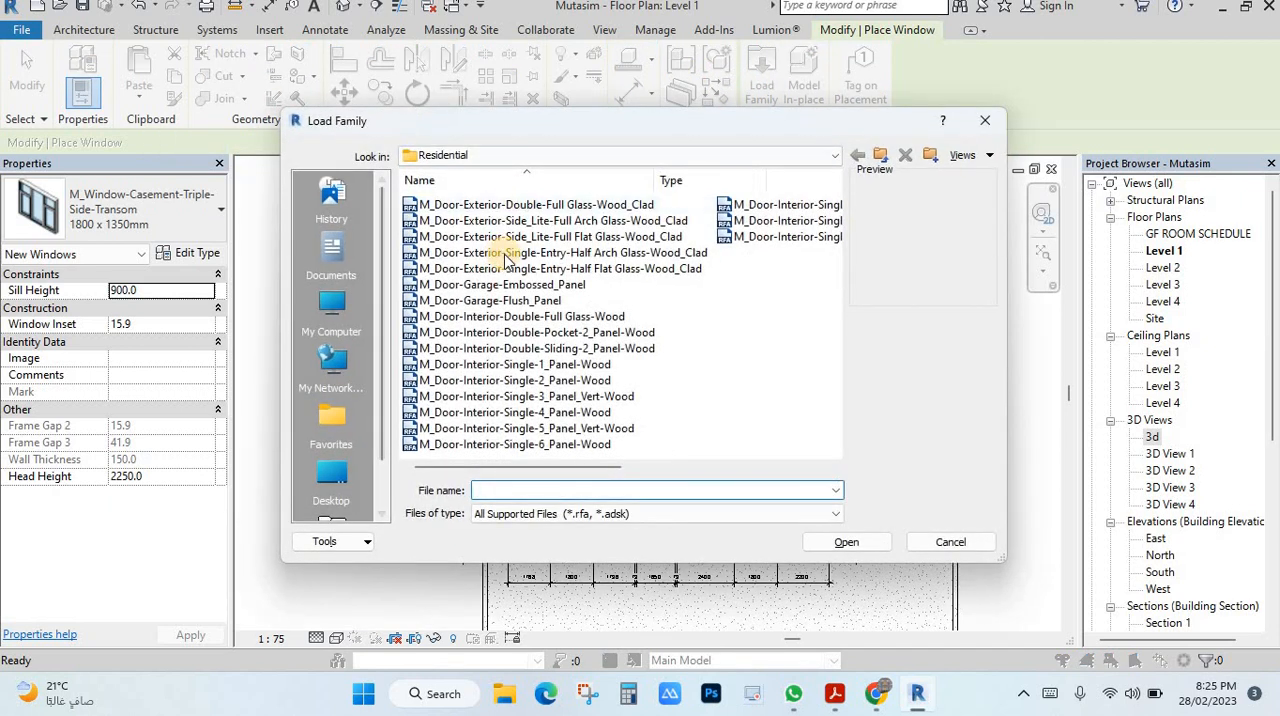
{"action": "left_click", "coordinate": [505, 253]}
{"action": "left_click", "coordinate": [497, 285]}
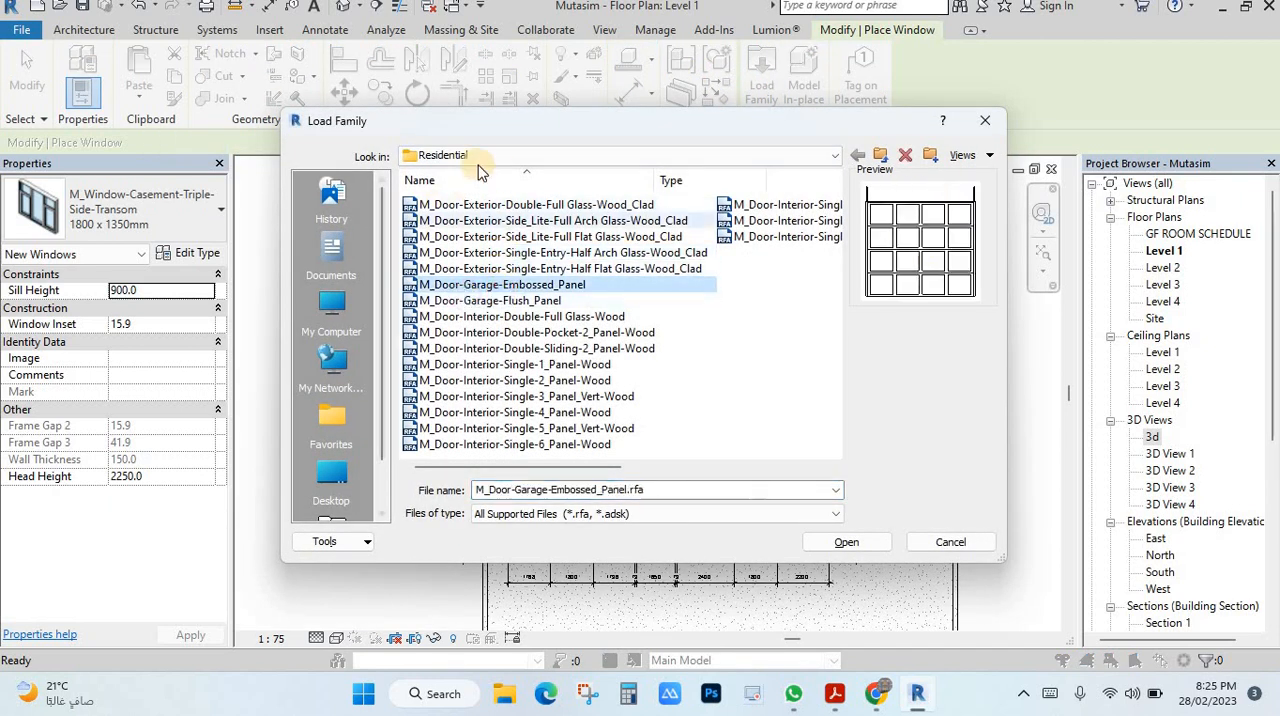
Browse the family library from the Residential doors folder to the Windows folder in US Metric.
{"action": "left_click", "coordinate": [879, 157]}
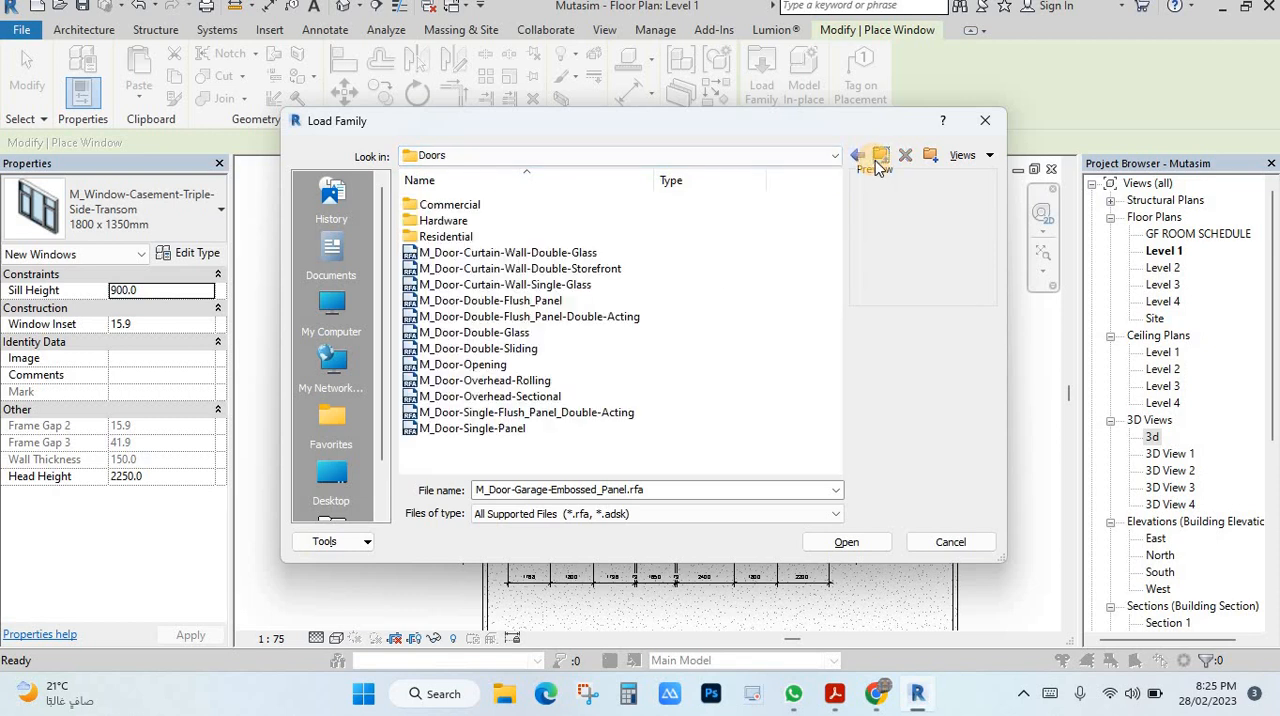
{"action": "left_click", "coordinate": [879, 157]}
{"action": "left_click", "coordinate": [832, 156]}
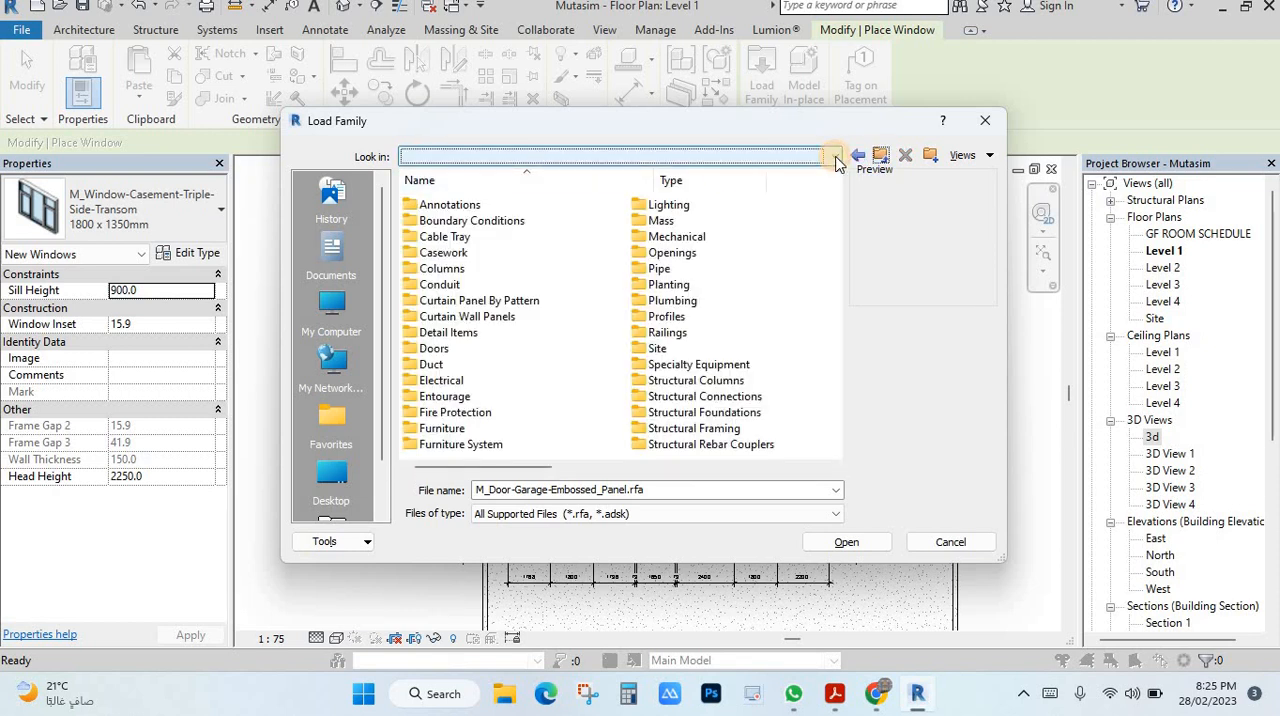
{"action": "scroll", "coordinate": [777, 191], "scroll_direction": "up", "scroll_amount": 2}
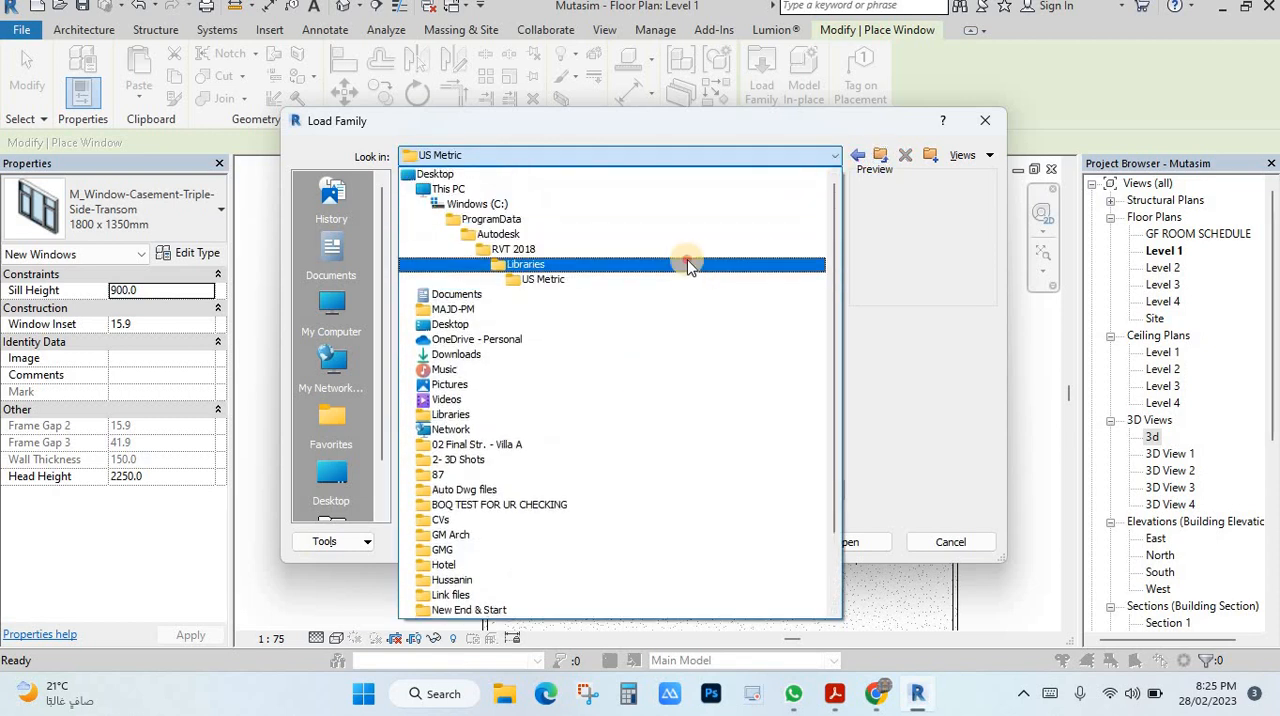
{"action": "left_click", "coordinate": [686, 263]}
{"action": "left_click", "coordinate": [452, 240]}
{"action": "double_click", "coordinate": [447, 238]}
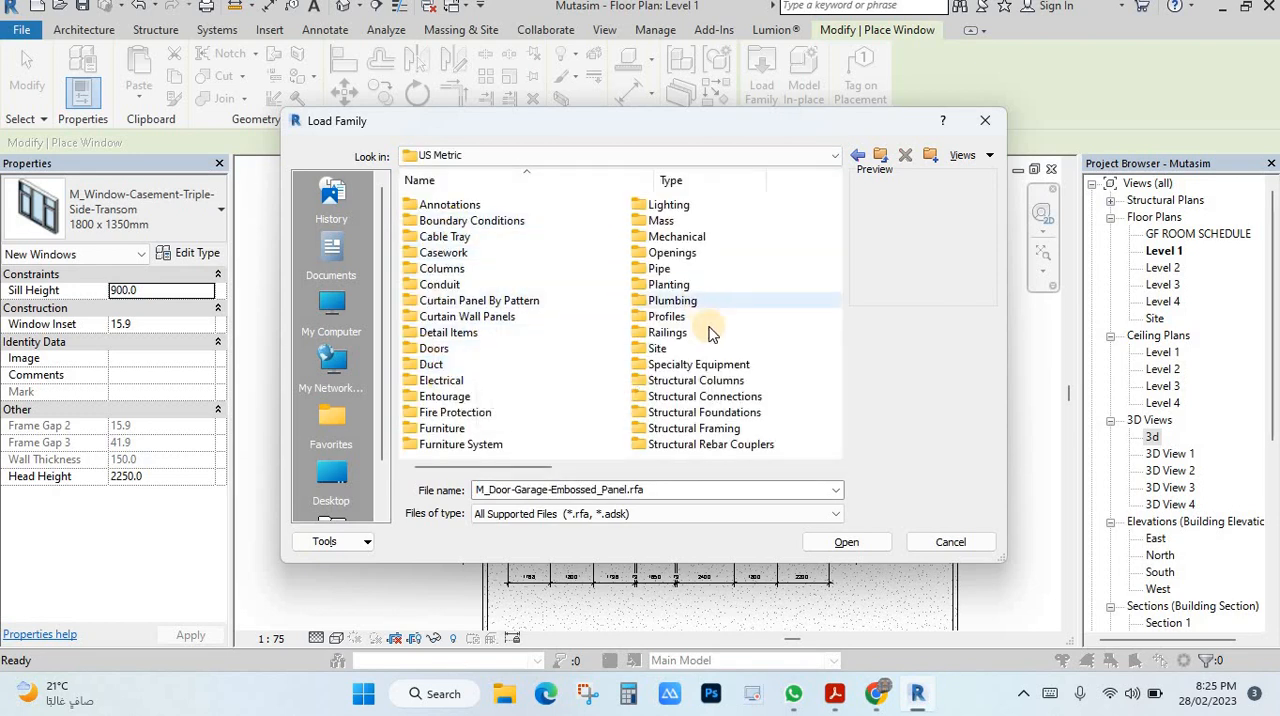
{"action": "scroll", "coordinate": [712, 300], "scroll_direction": "right", "scroll_amount": 2}
{"action": "left_click", "coordinate": [420, 300]}
{"action": "double_click", "coordinate": [420, 300]}
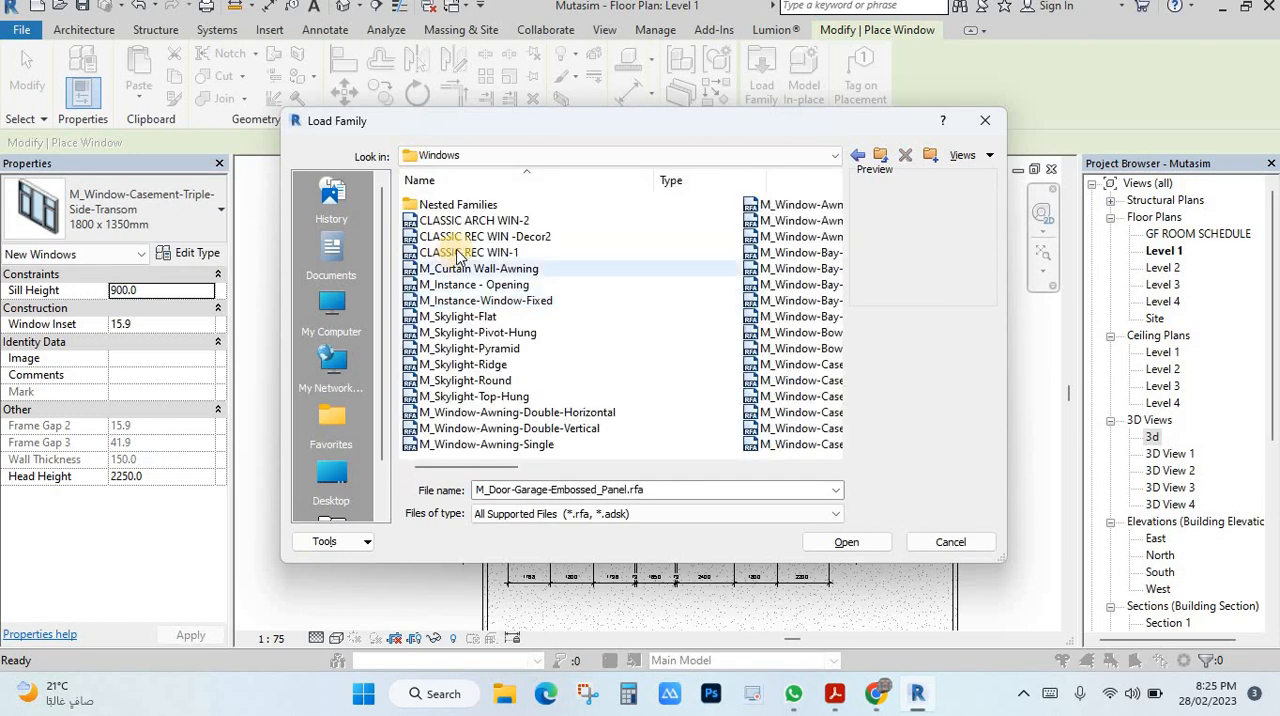
Preview several families in the Windows folder and open M_Window-Awning-Double-Horizontal for loading.
{"action": "left_click", "coordinate": [460, 252]}
{"action": "left_click", "coordinate": [465, 284]}
{"action": "left_click", "coordinate": [470, 316]}
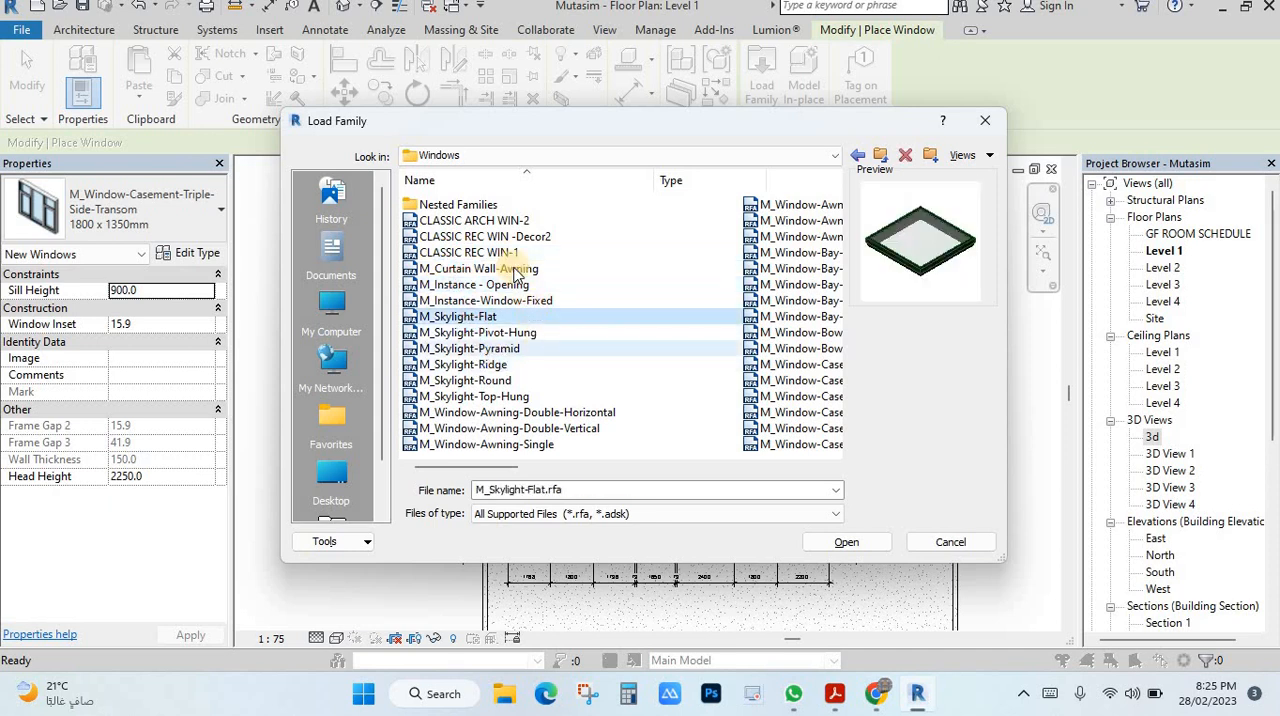
{"action": "scroll", "coordinate": [545, 285], "scroll_direction": "right", "scroll_amount": 3}
{"action": "scroll", "coordinate": [553, 272], "scroll_direction": "left", "scroll_amount": 3}
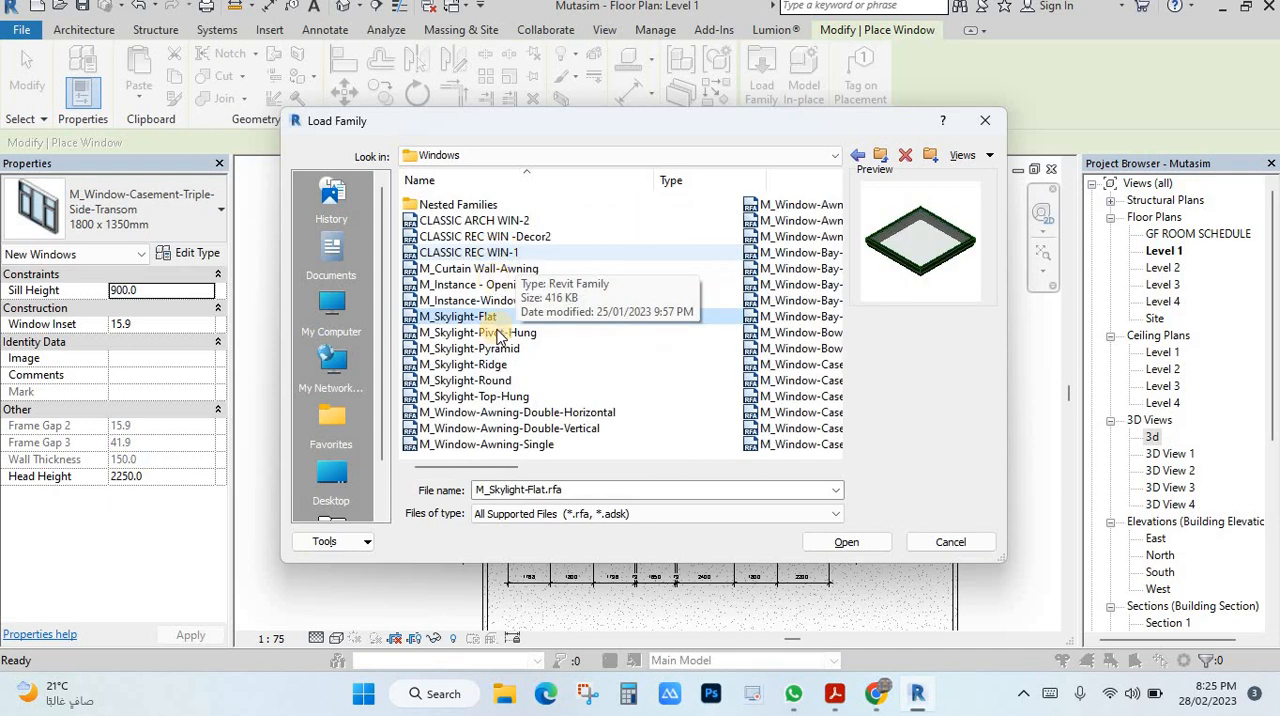
{"action": "left_click", "coordinate": [488, 270]}
{"action": "left_click", "coordinate": [475, 384]}
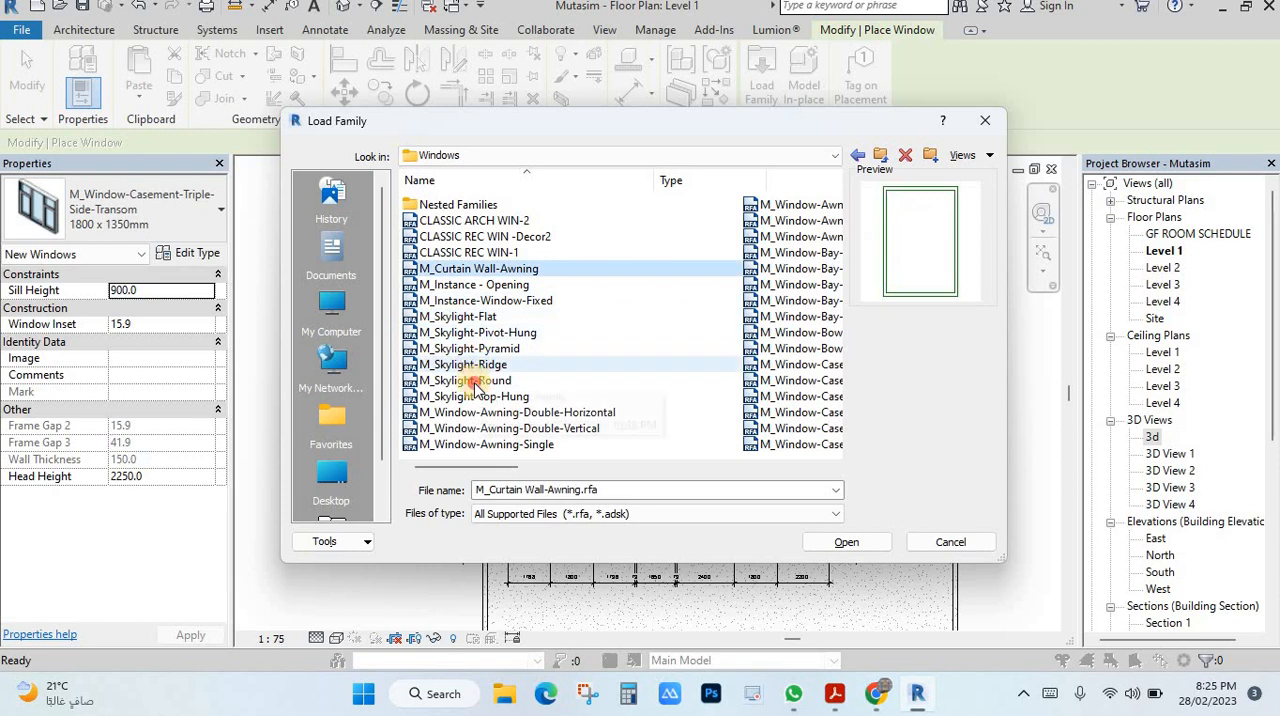
{"action": "left_click", "coordinate": [485, 413]}
{"action": "left_click", "coordinate": [846, 542]}
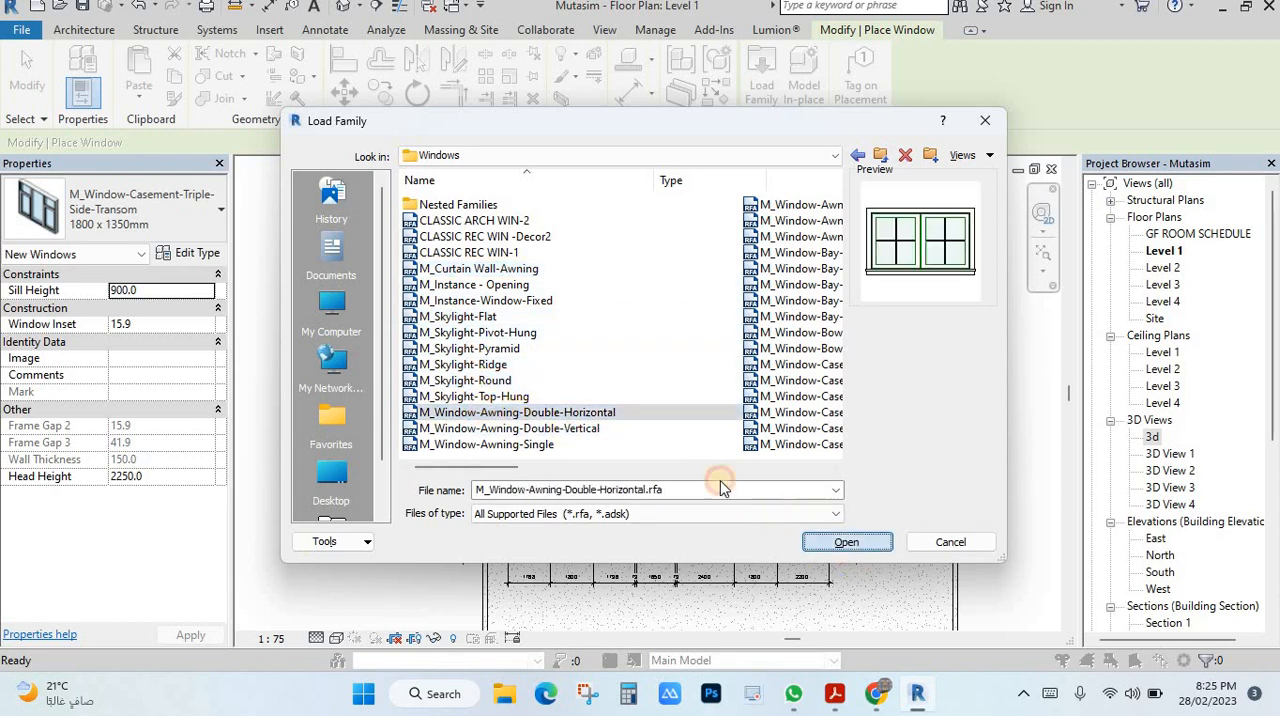
Load the 1800 x 900mm type of the double horizontal awning window.
{"action": "scroll", "coordinate": [527, 300], "scroll_direction": "down", "scroll_amount": 2}
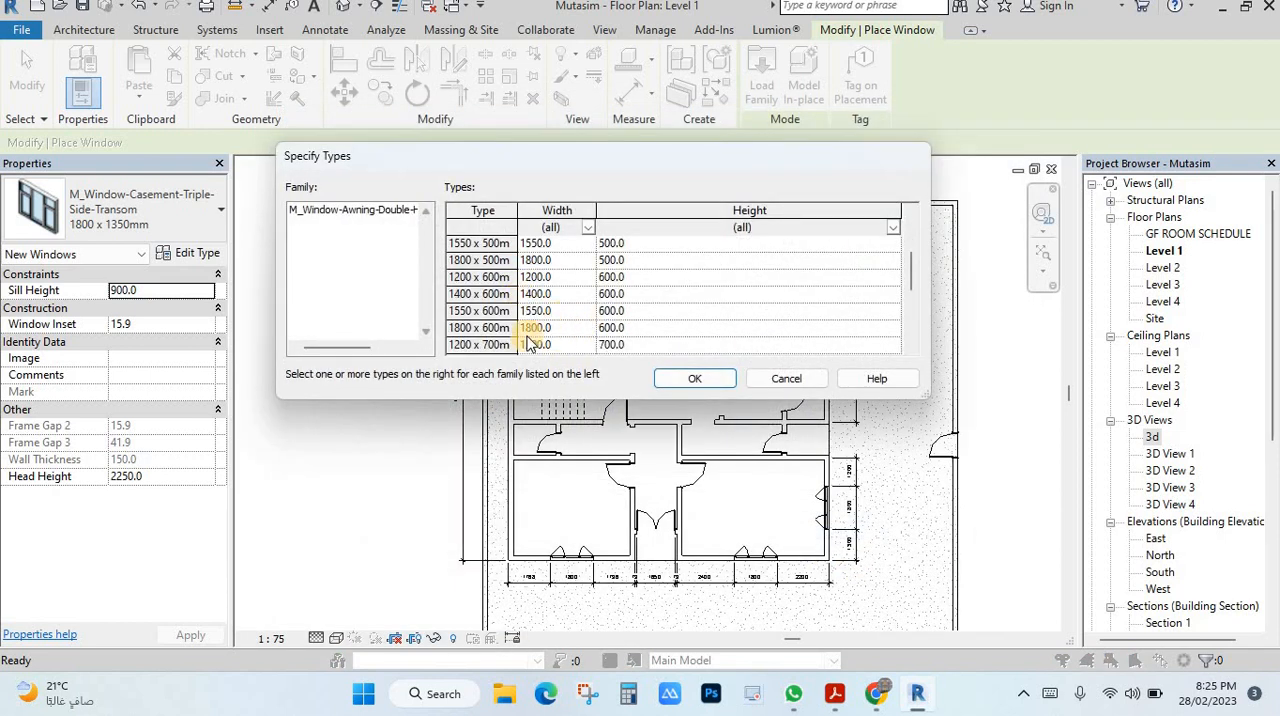
{"action": "scroll", "coordinate": [483, 340], "scroll_direction": "down", "scroll_amount": 1}
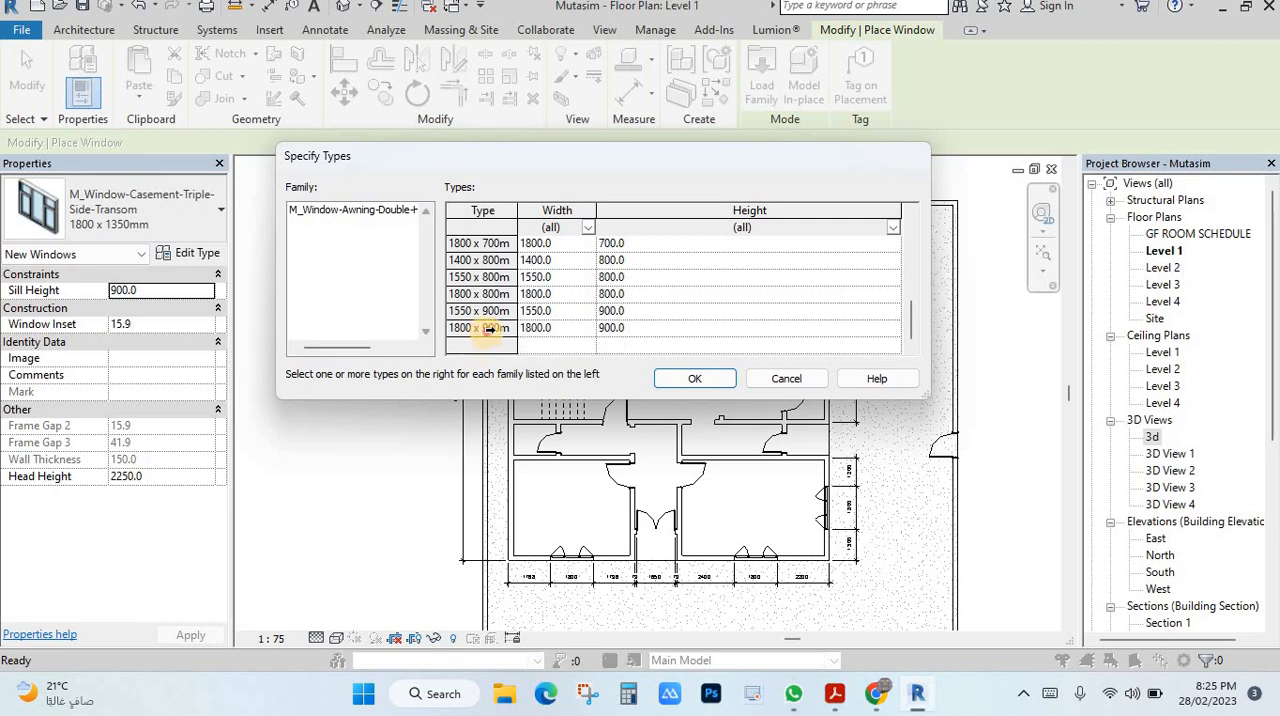
{"action": "left_click", "coordinate": [489, 329]}
{"action": "left_click", "coordinate": [712, 382]}
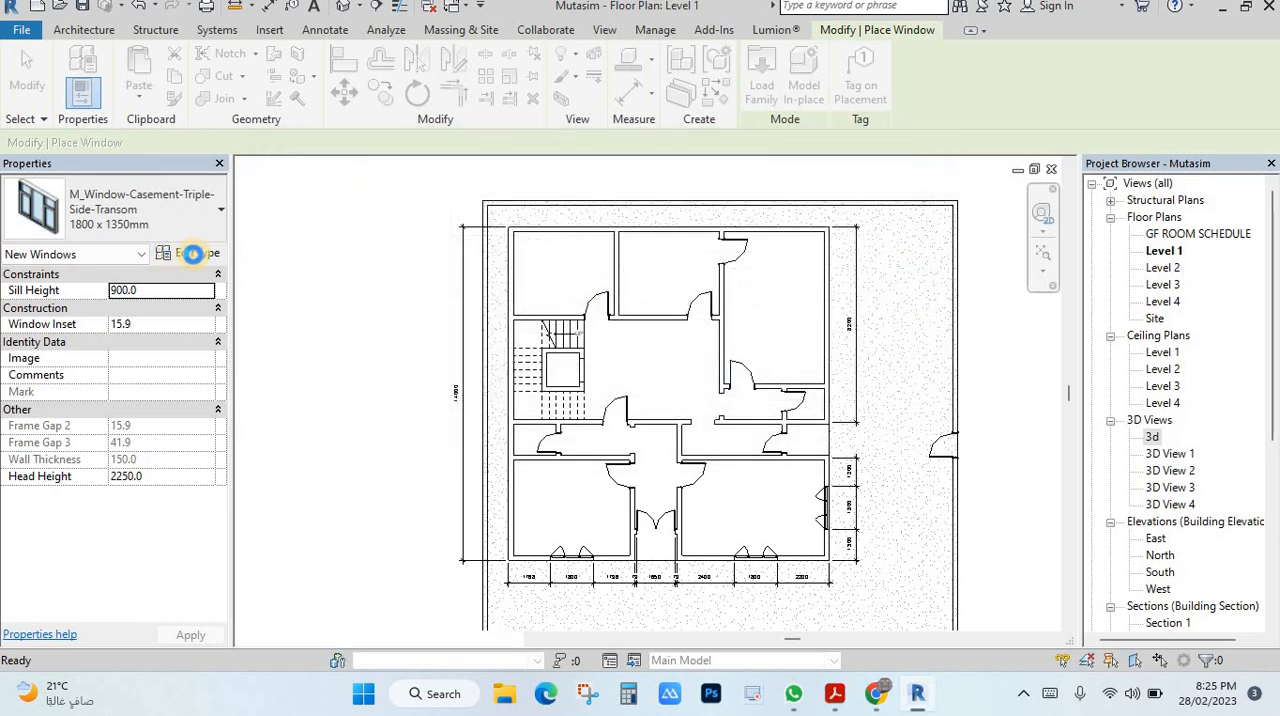
Set the awning window type's width to 2000 mm and height to 1500 mm.
{"action": "left_click", "coordinate": [185, 253]}
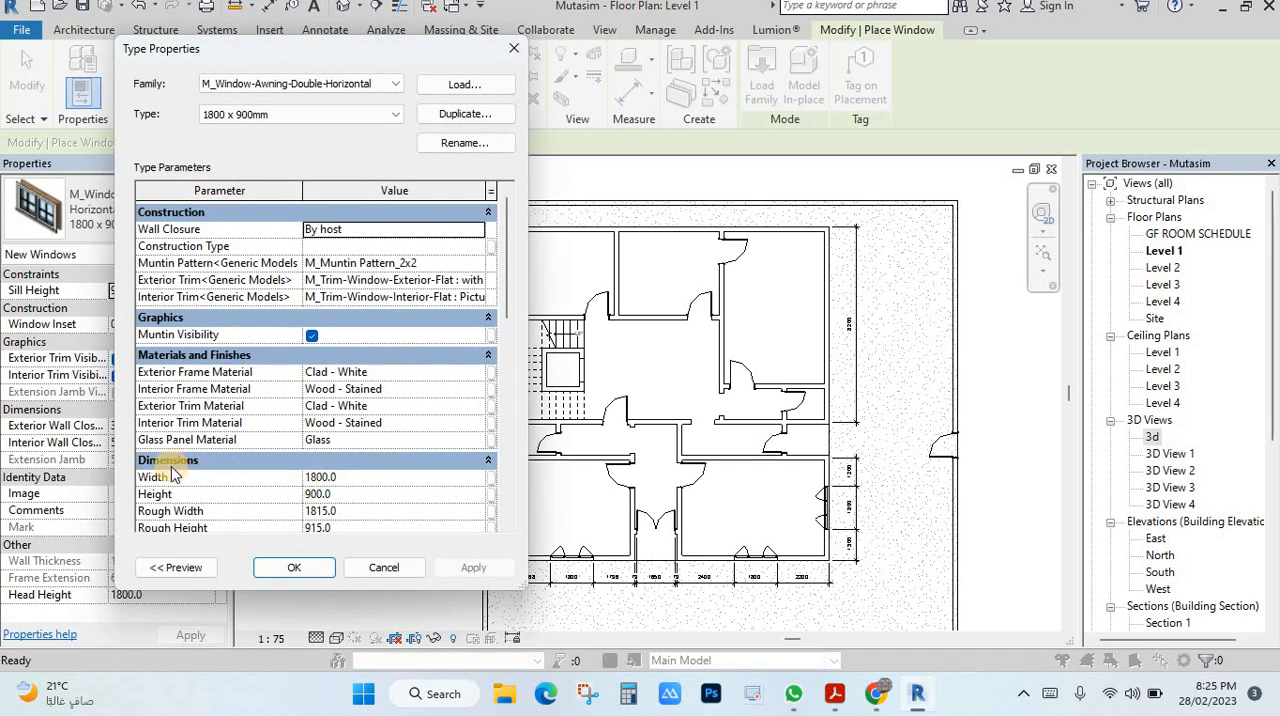
{"action": "left_click", "coordinate": [347, 477]}
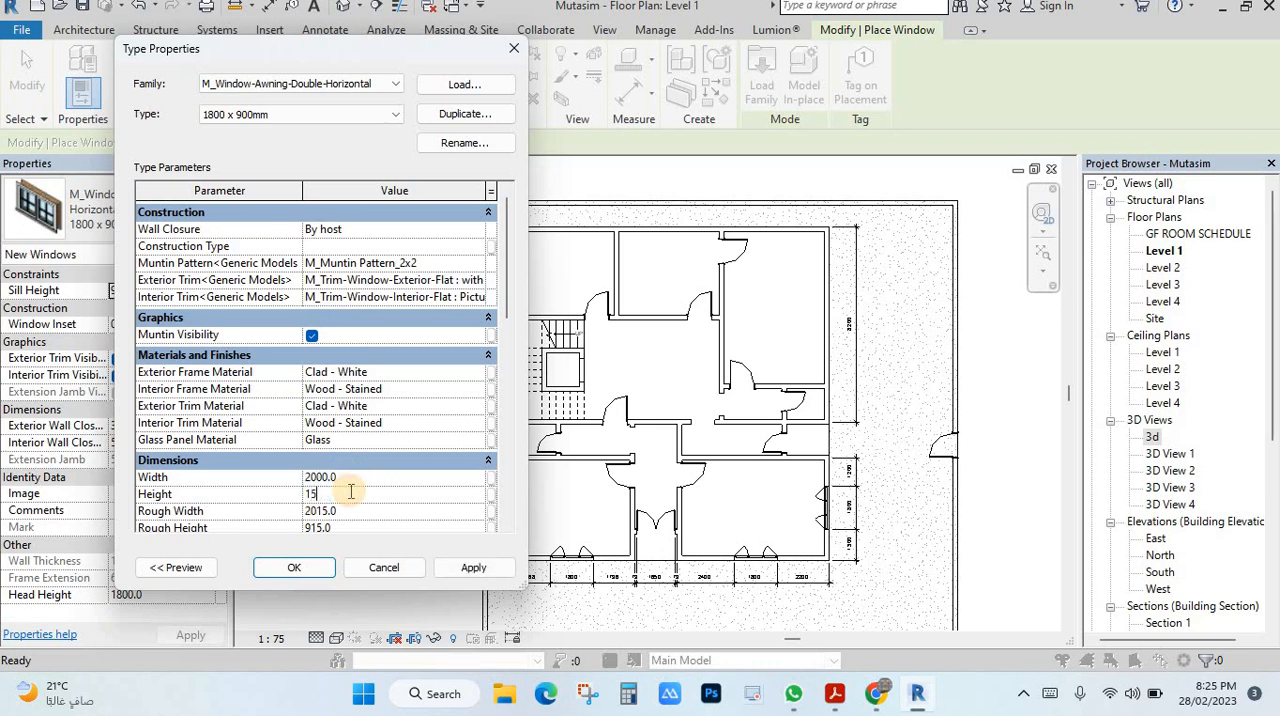
{"action": "left_click", "coordinate": [474, 567]}
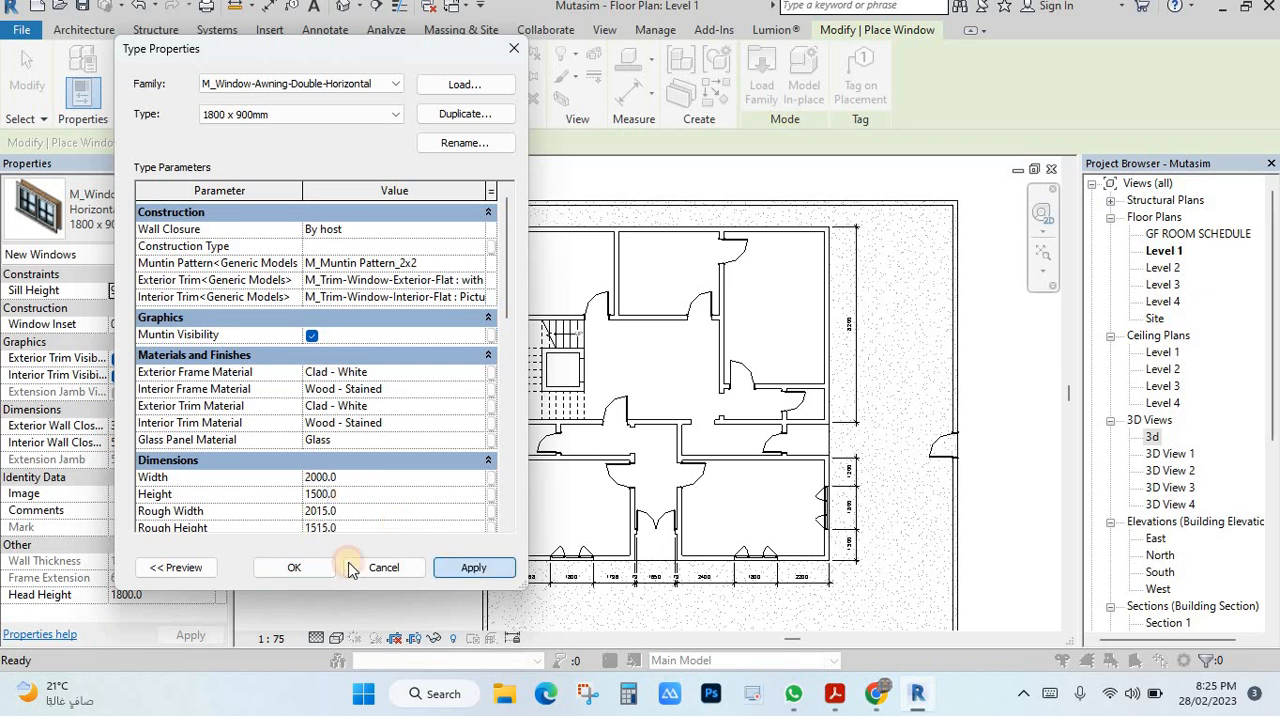
{"action": "left_click", "coordinate": [293, 568]}
Place awning windows in the upper exterior wall: one centred in each of the upper left and middle rooms, one in the upper right room.
{"action": "scroll", "coordinate": [575, 220], "scroll_direction": "up", "scroll_amount": 2}
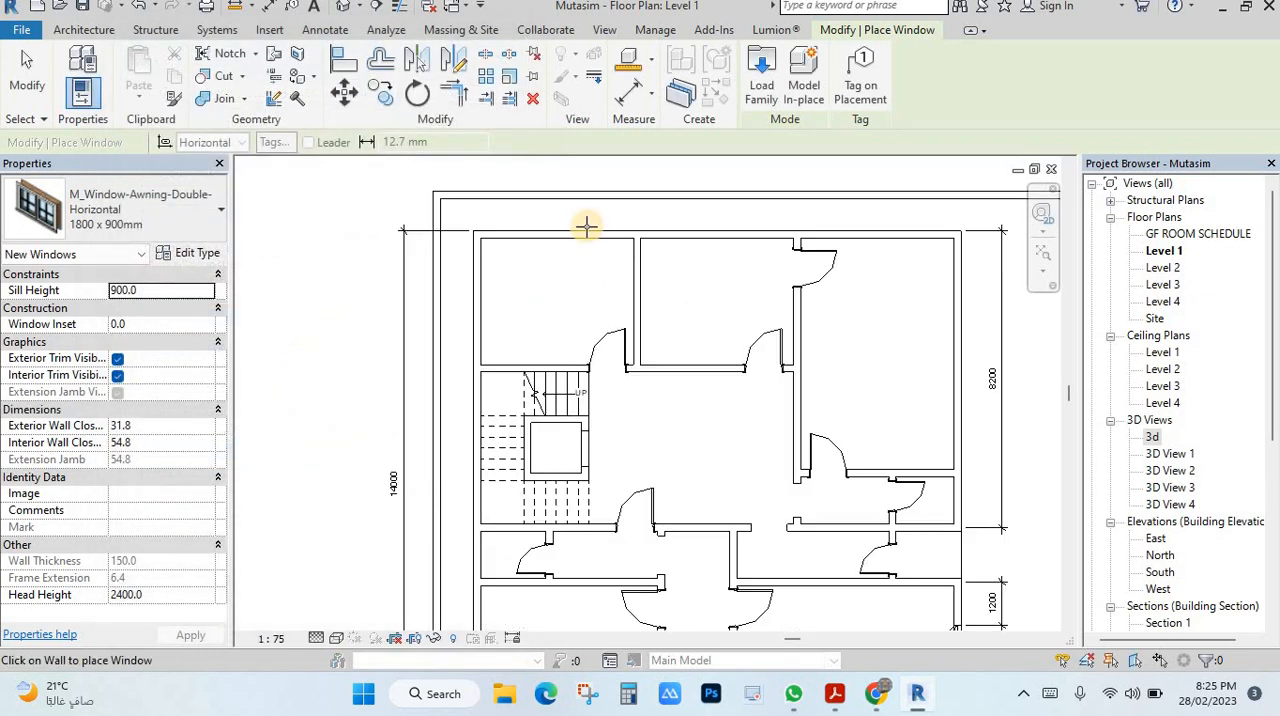
{"action": "scroll", "coordinate": [559, 234], "scroll_direction": "up", "scroll_amount": 3}
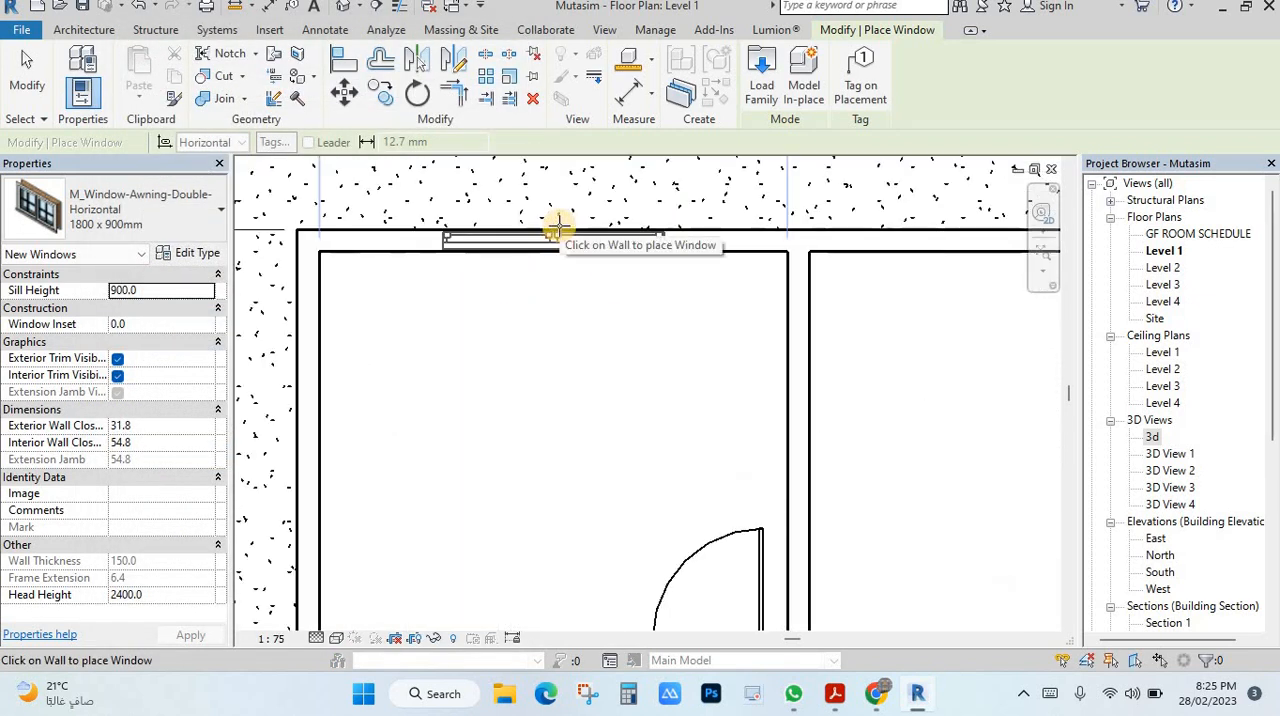
{"action": "scroll", "coordinate": [760, 283], "scroll_direction": "down", "scroll_amount": 4}
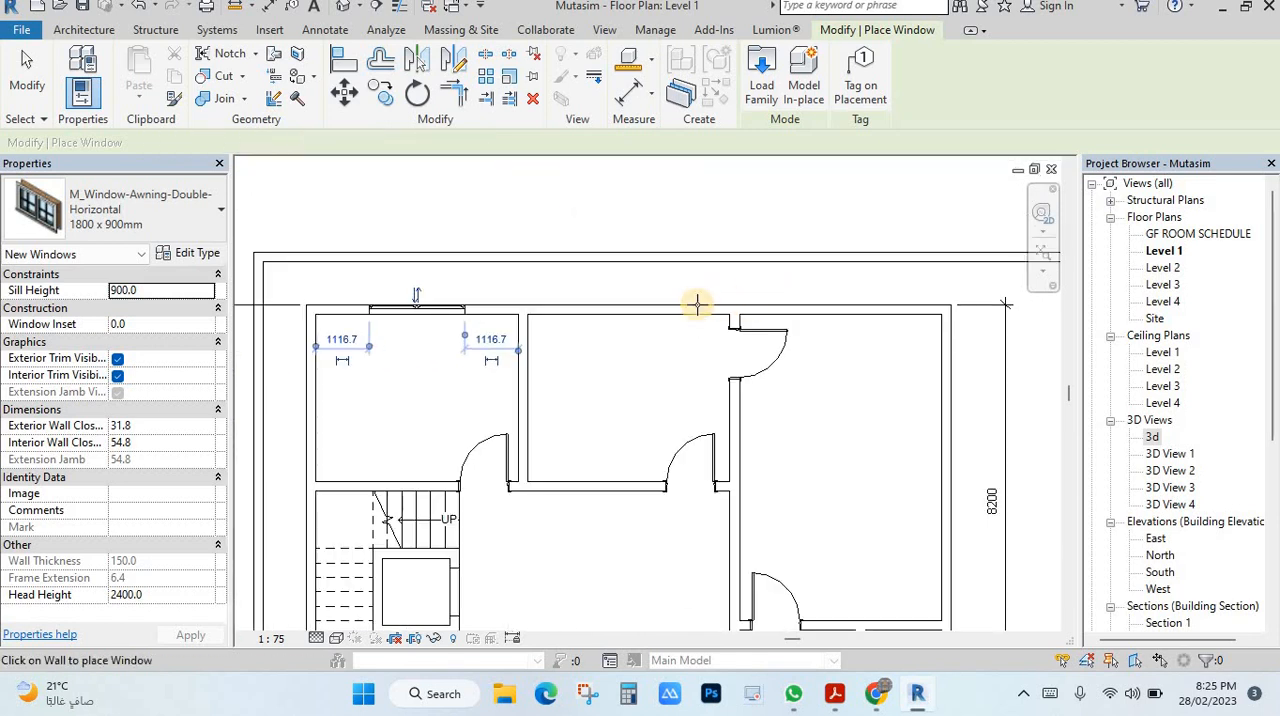
{"action": "left_click", "coordinate": [628, 306]}
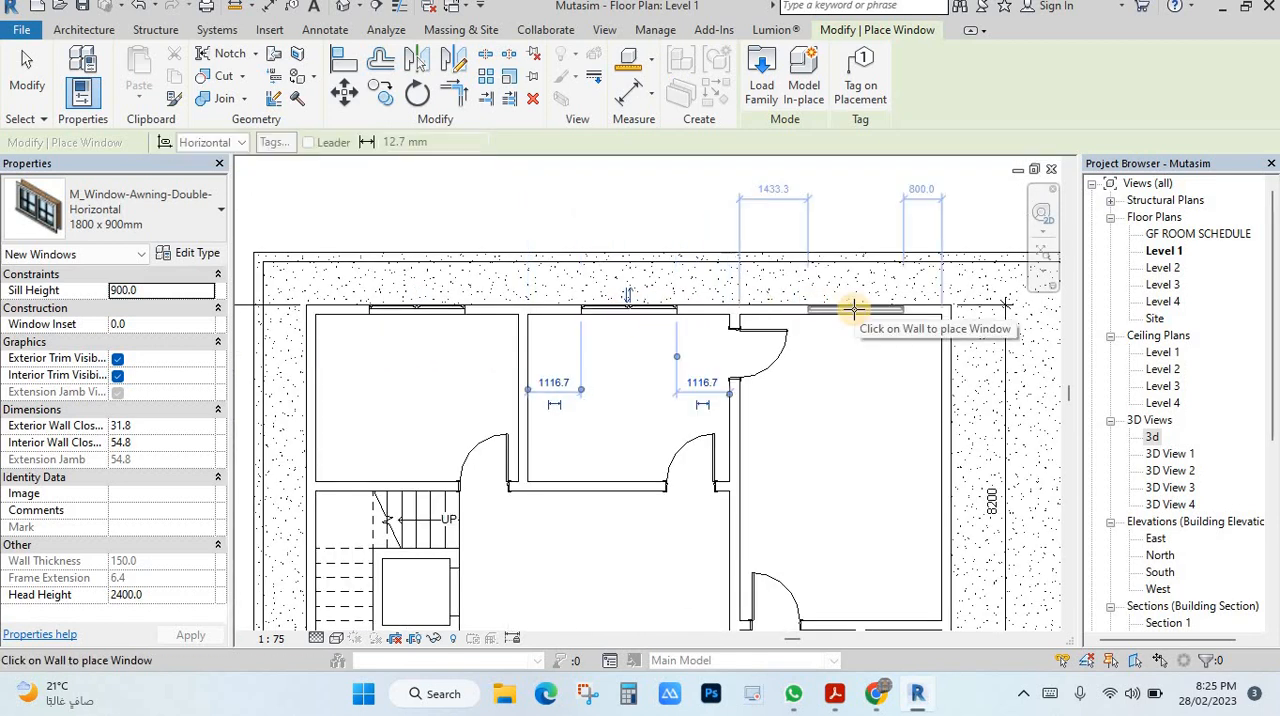
{"action": "key", "text": "Escape"}
{"action": "key", "text": "Escape"}
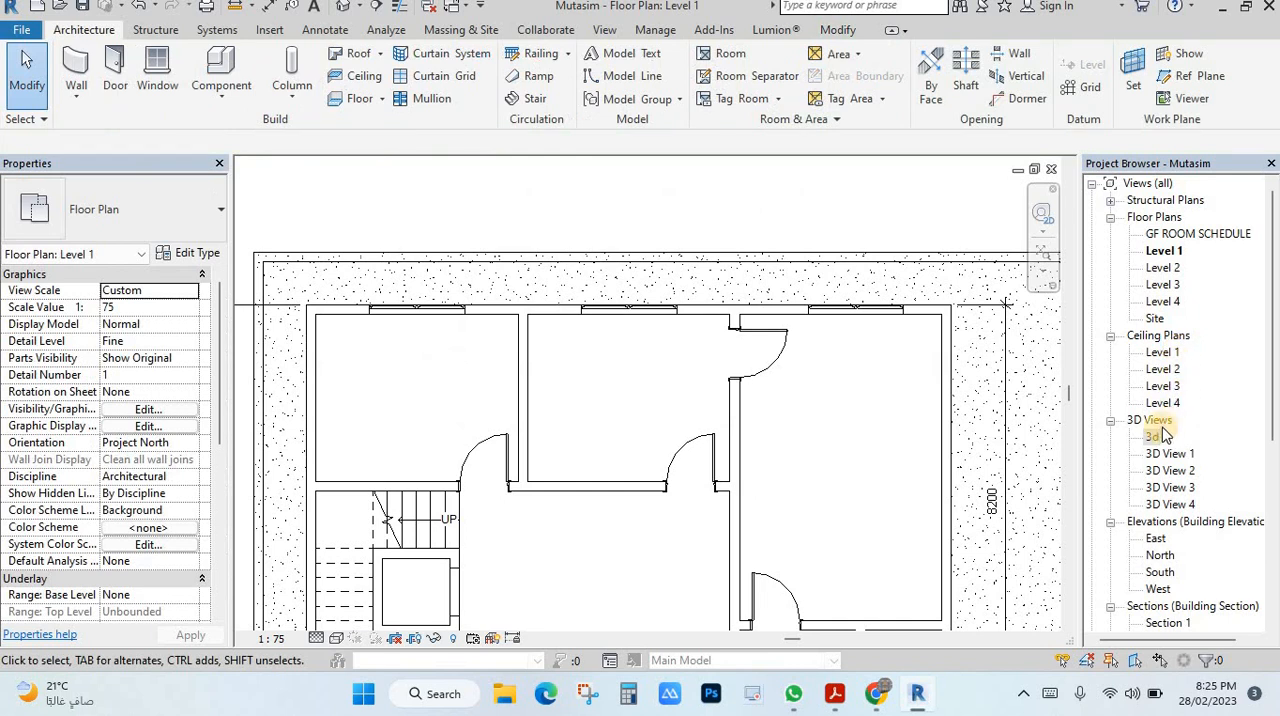
Examine the new windows on the building's back wall in the 3d view, and return to the Level 1 floor plan.
{"action": "double_click", "coordinate": [1153, 437]}
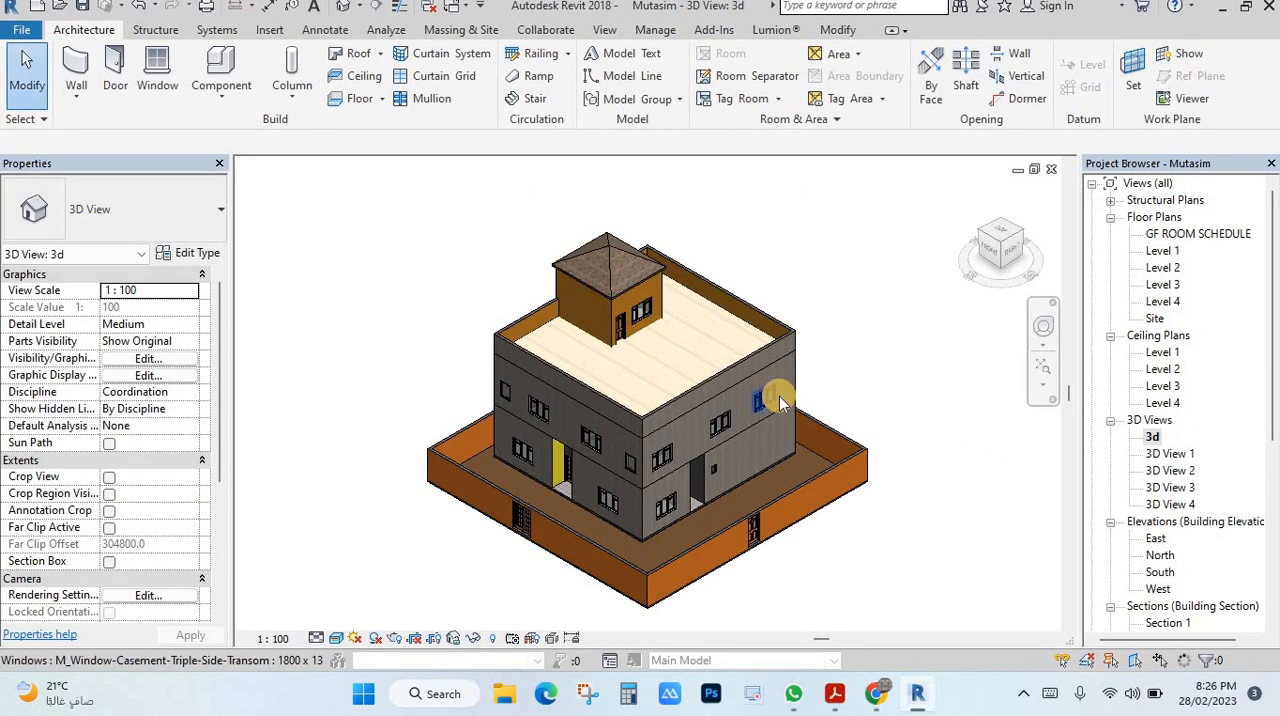
{"action": "left_click", "coordinate": [1030, 243]}
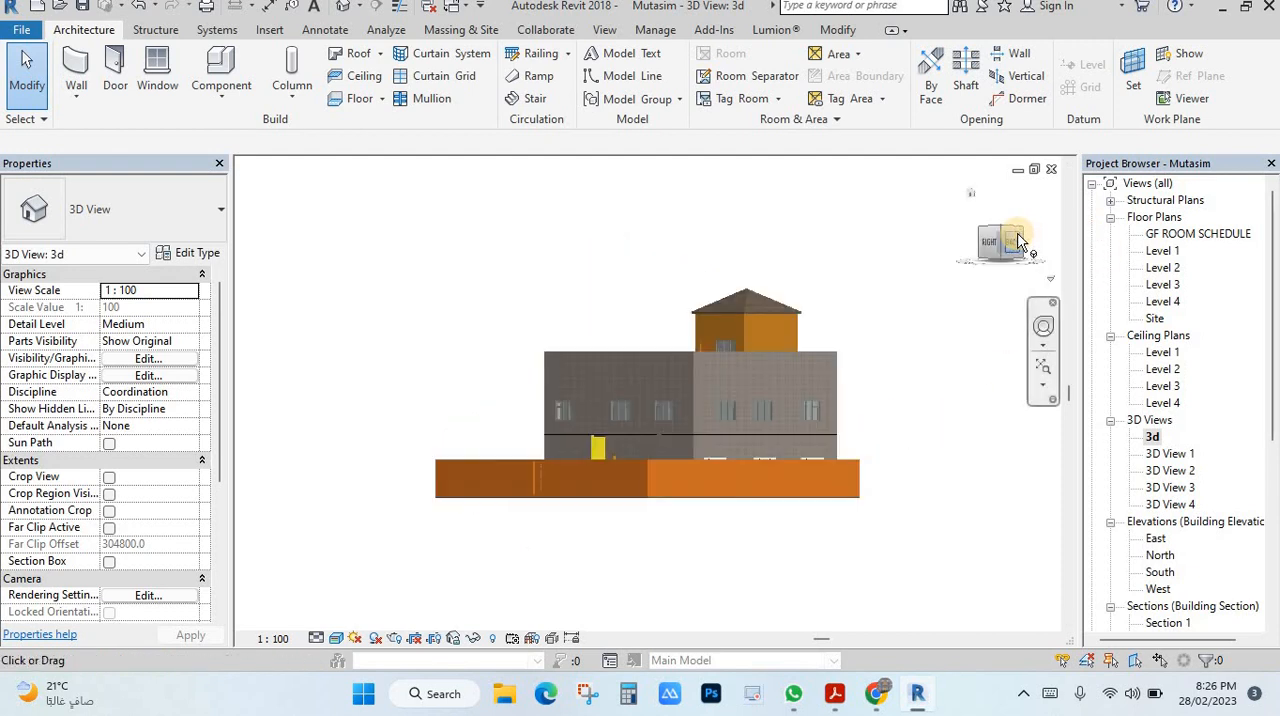
{"action": "left_click", "coordinate": [1022, 237]}
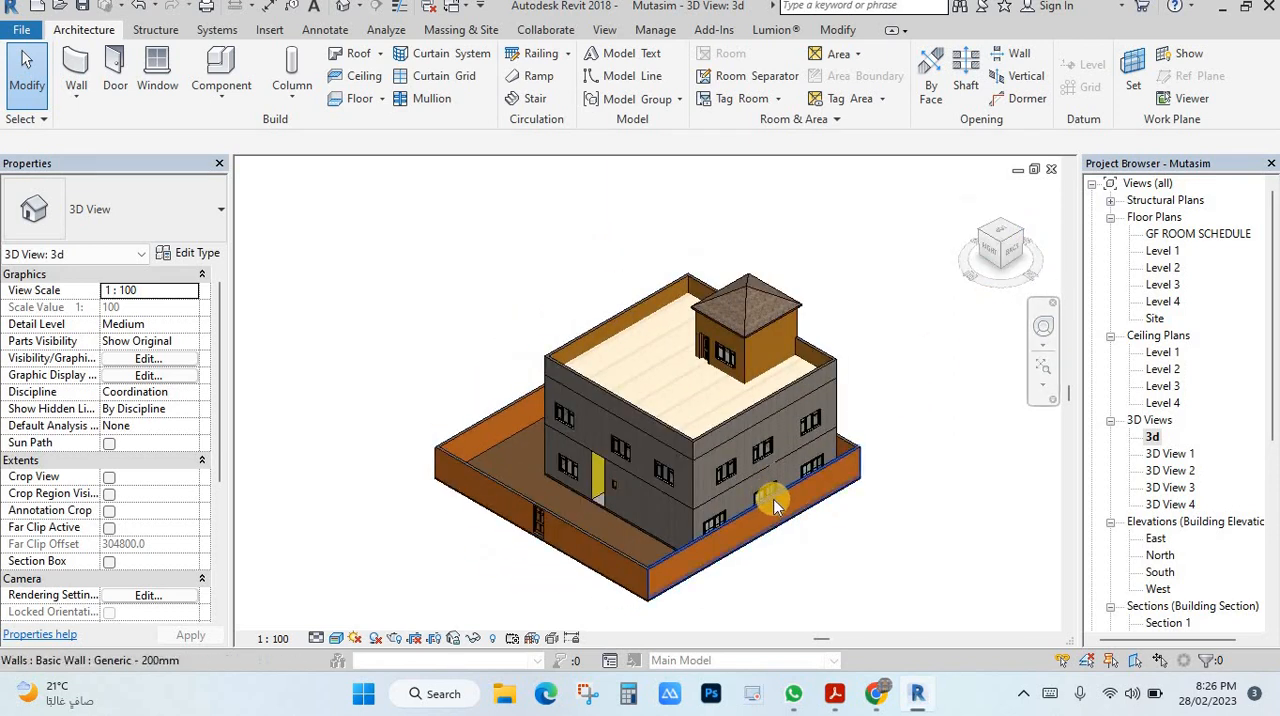
{"action": "scroll", "coordinate": [852, 426], "scroll_direction": "up", "scroll_amount": 5}
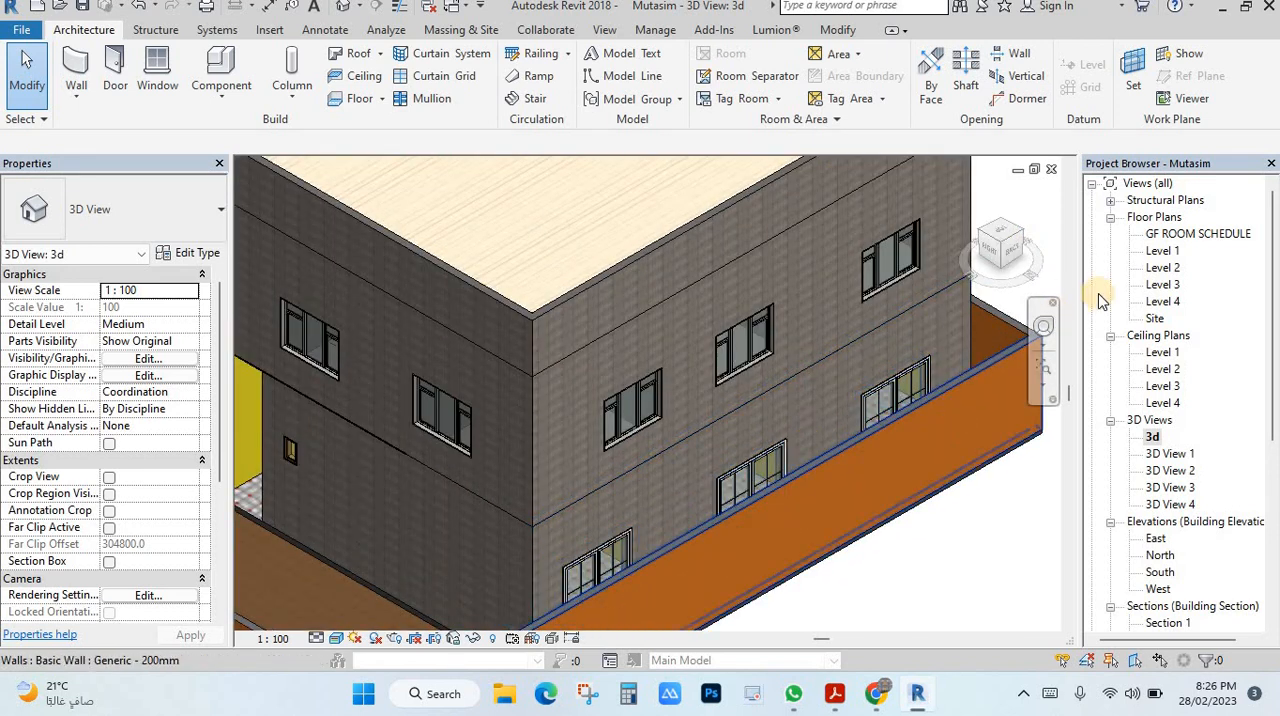
{"action": "double_click", "coordinate": [1160, 252]}
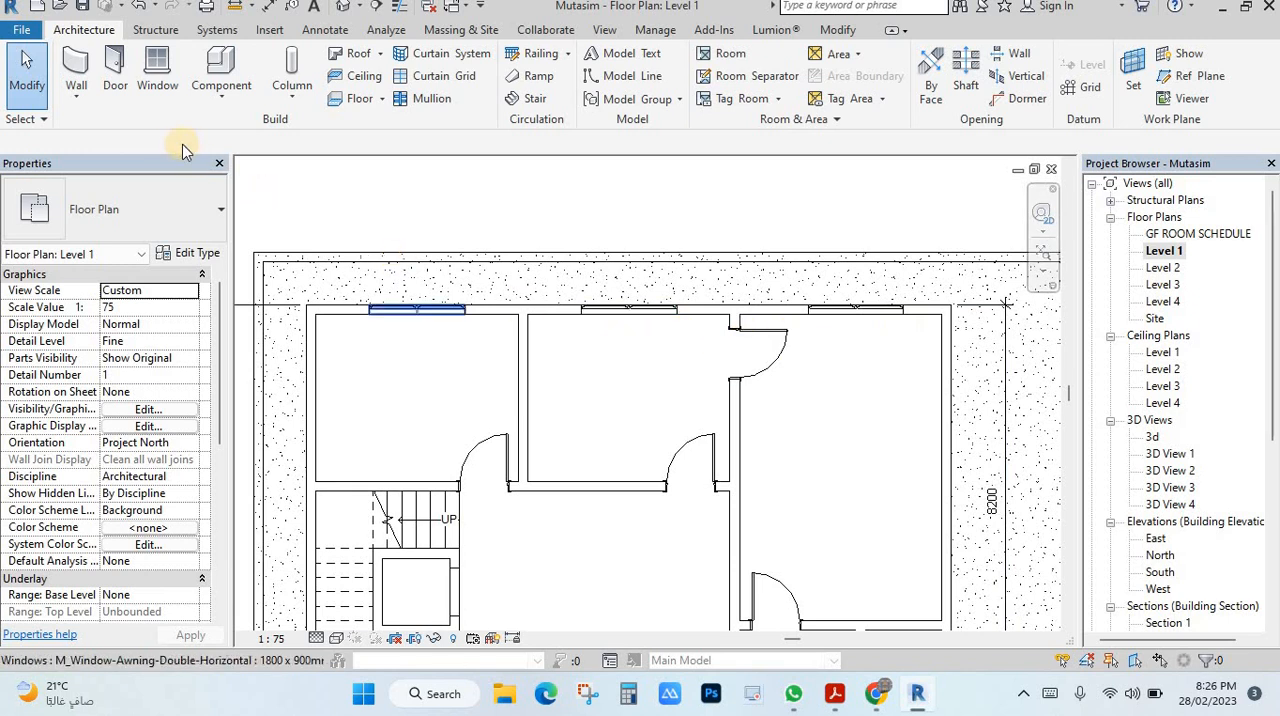
Set the width of the 1800 x 900mm awning window type to 1300 mm through the upper left room's window.
{"action": "scroll", "coordinate": [470, 318], "scroll_direction": "down", "scroll_amount": 2}
{"action": "middle_click_drag", "start_coordinate": [691, 315], "coordinate": [716, 254]}
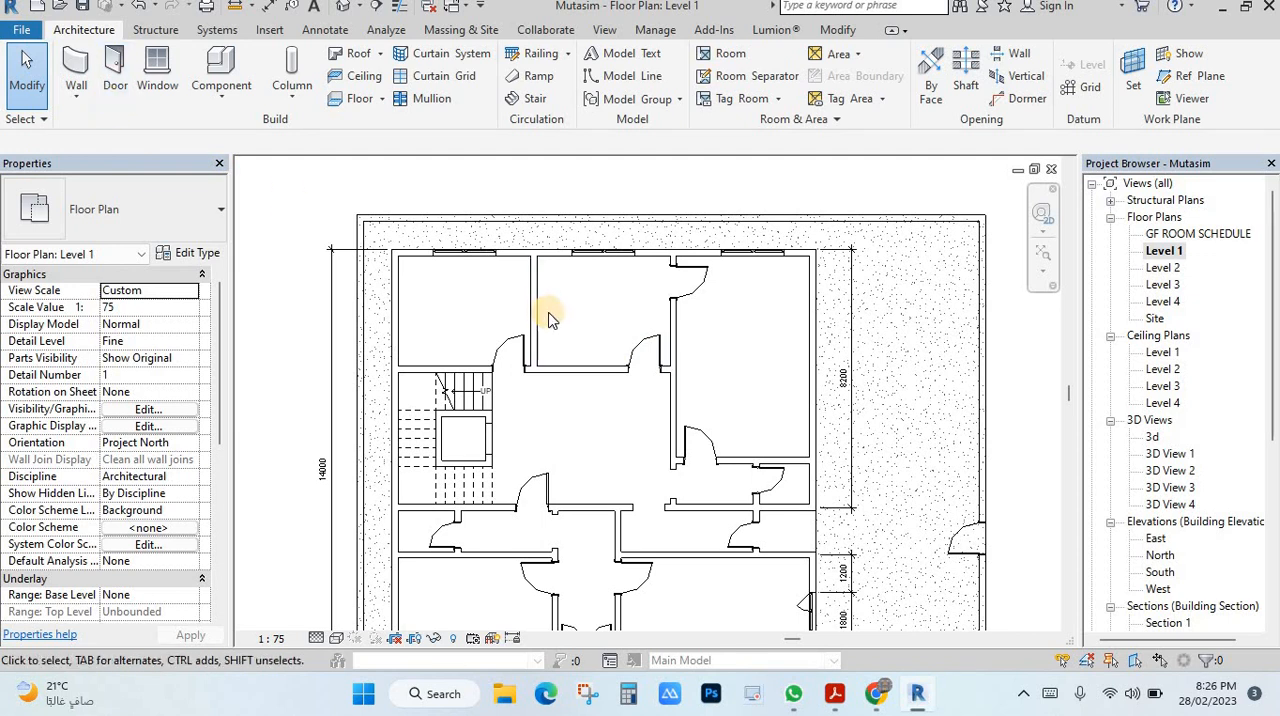
{"action": "scroll", "coordinate": [455, 260], "scroll_direction": "up", "scroll_amount": 1}
{"action": "left_click", "coordinate": [455, 262]}
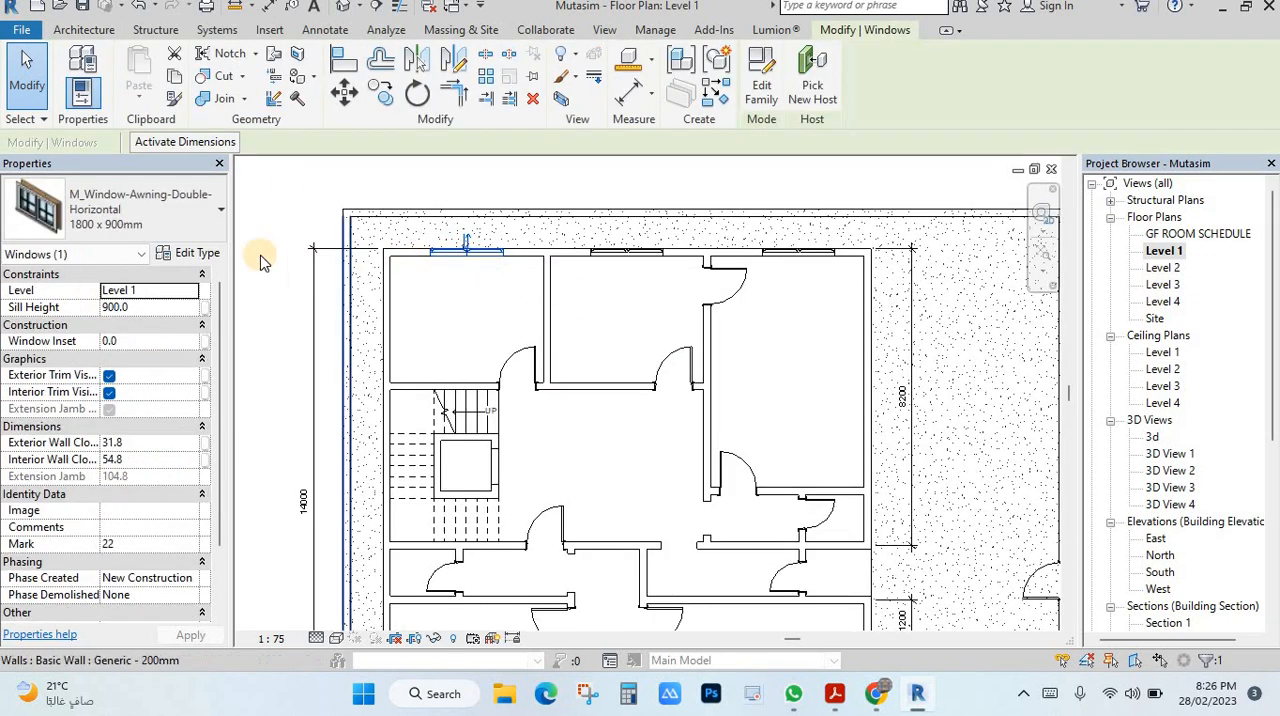
{"action": "left_click", "coordinate": [190, 253]}
{"action": "left_click", "coordinate": [357, 478]}
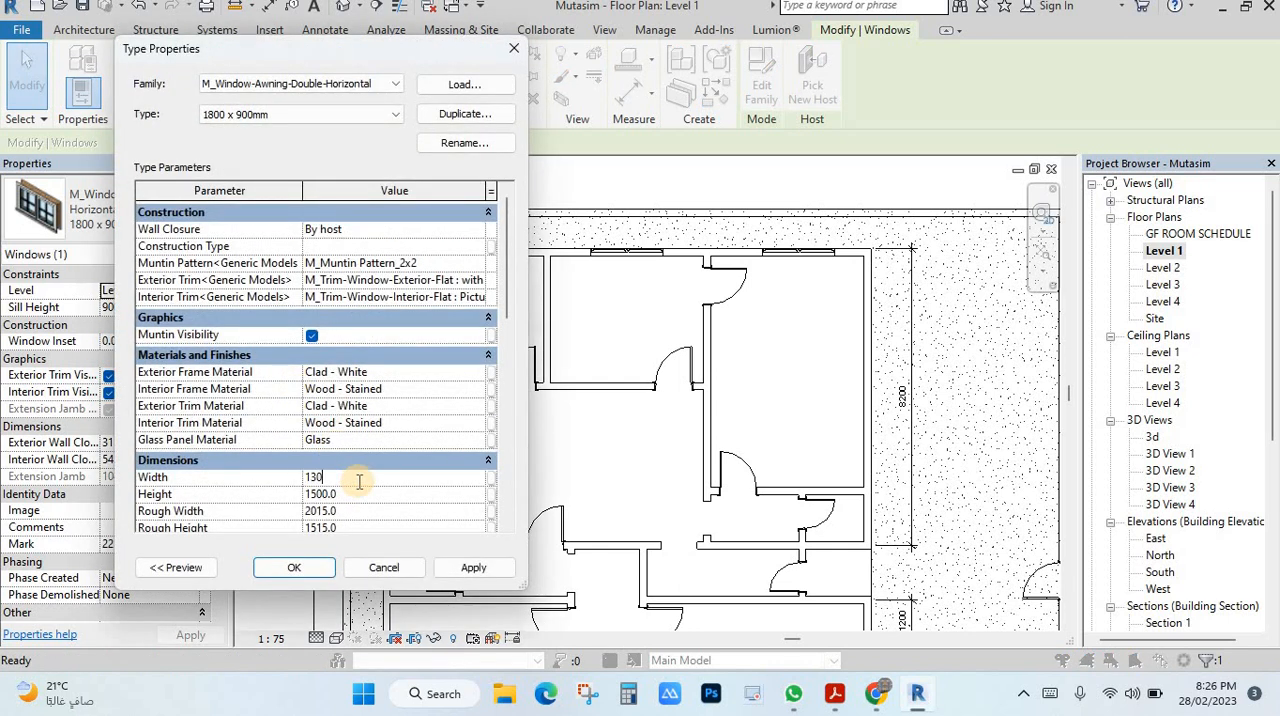
{"action": "left_click", "coordinate": [473, 567]}
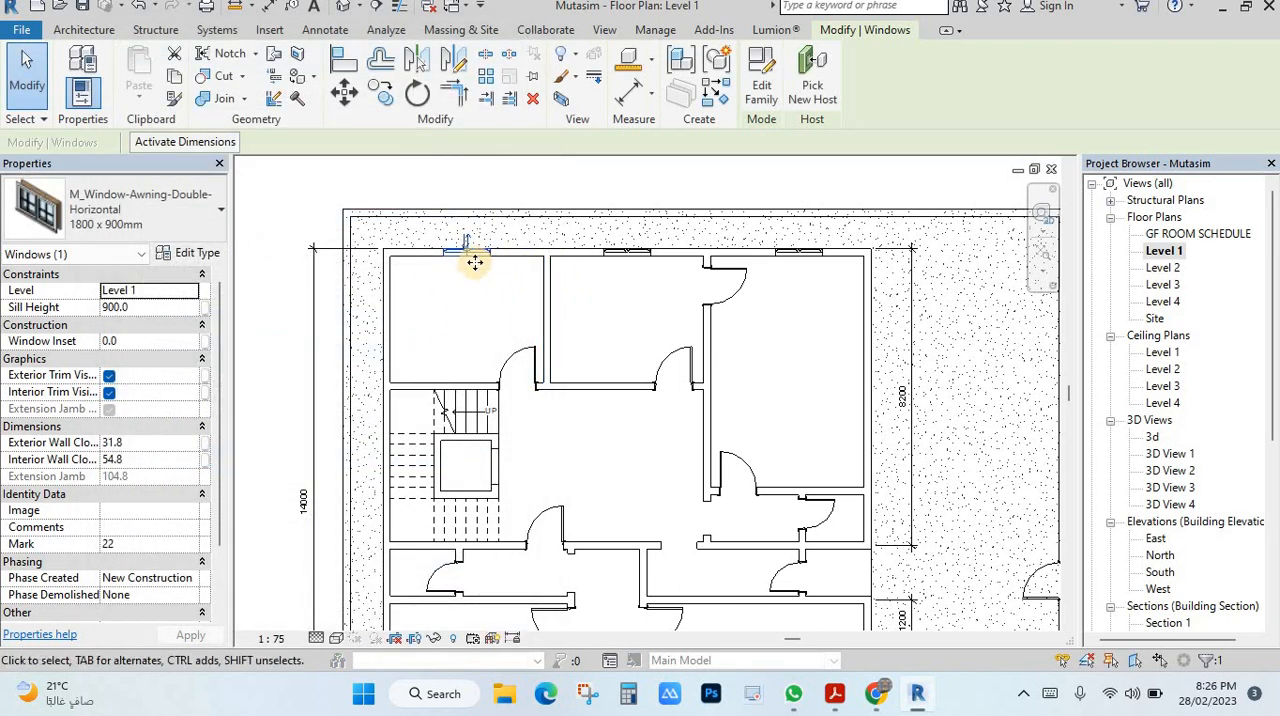
{"action": "scroll", "coordinate": [676, 263], "scroll_direction": "up", "scroll_amount": 2}
{"action": "key", "text": "Escape"}
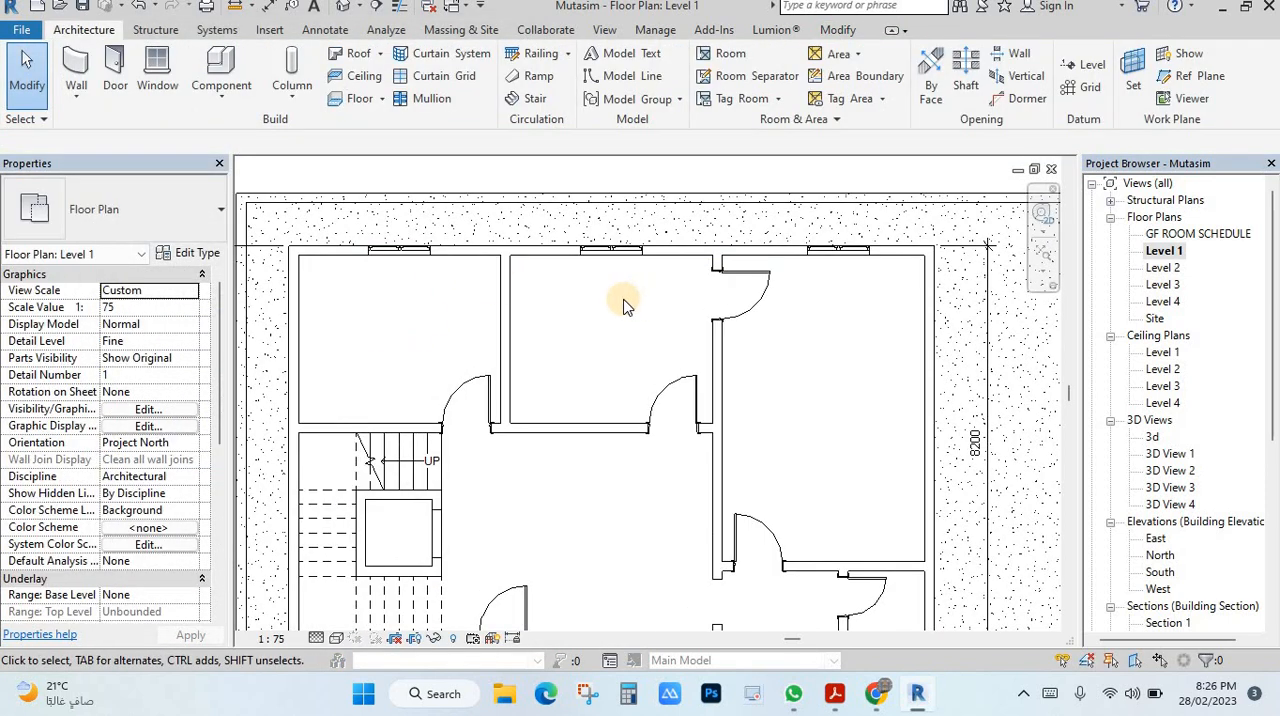
Duplicate the upper middle room's window type as 1800 x 900mm 2 and set its width to 2500 mm.
{"action": "middle_click_drag", "start_coordinate": [653, 315], "coordinate": [672, 328]}
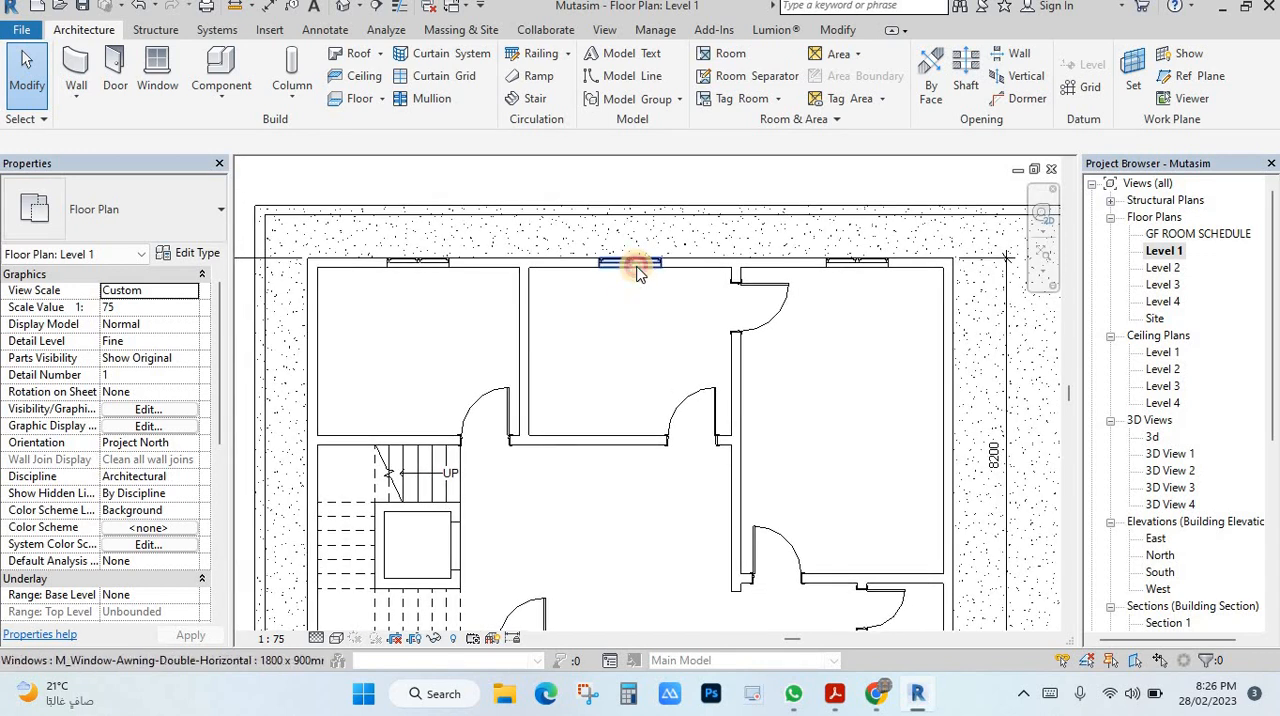
{"action": "left_click", "coordinate": [630, 262]}
{"action": "left_click", "coordinate": [188, 256]}
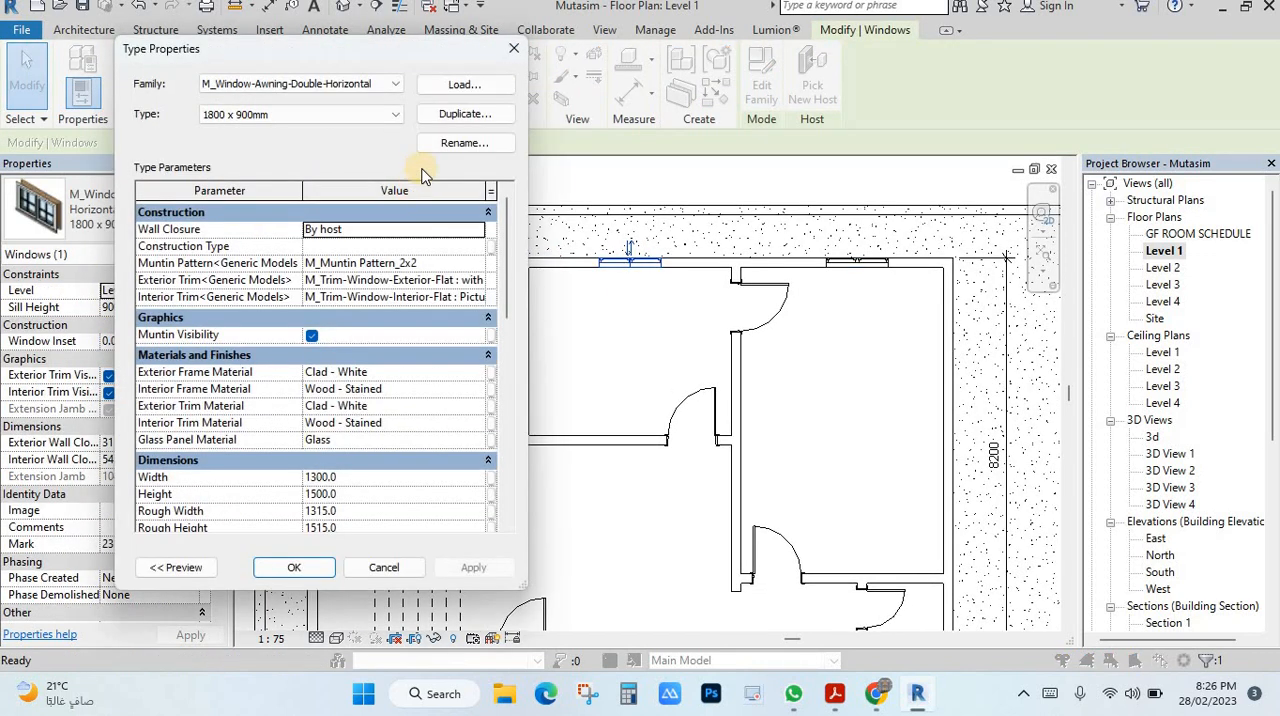
{"action": "left_click", "coordinate": [460, 115]}
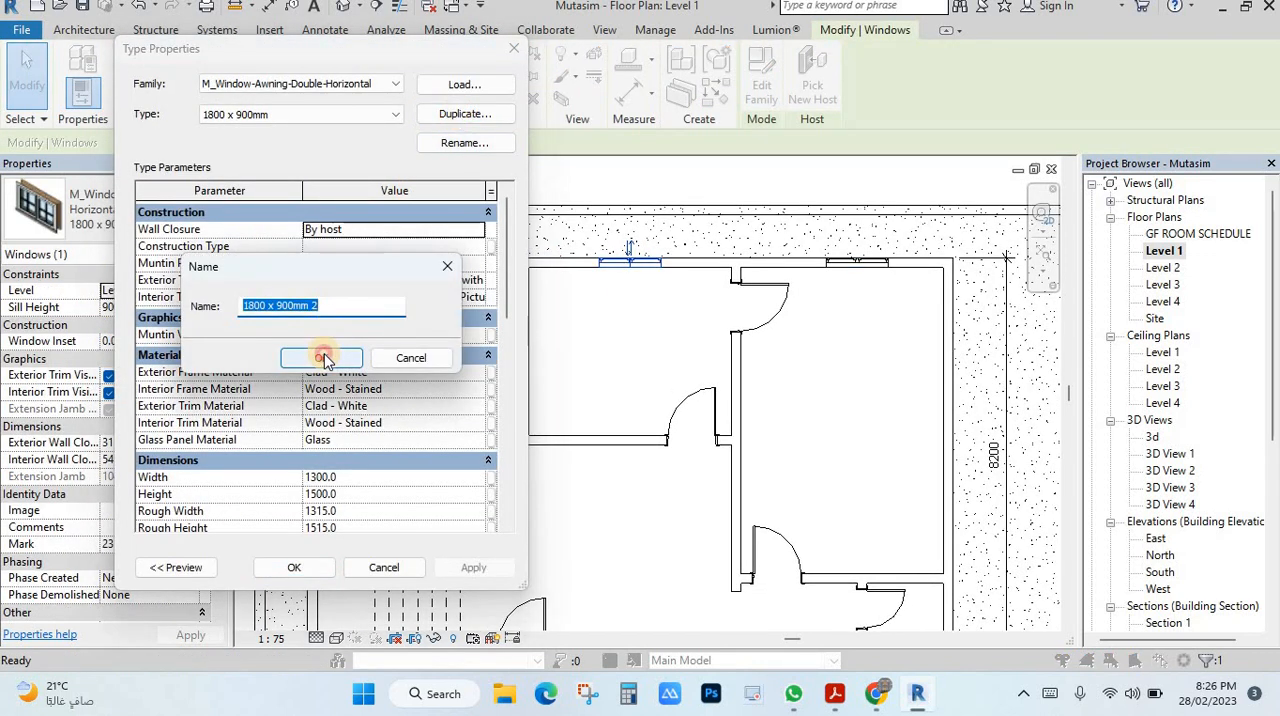
{"action": "left_click", "coordinate": [323, 358]}
{"action": "left_click", "coordinate": [362, 477]}
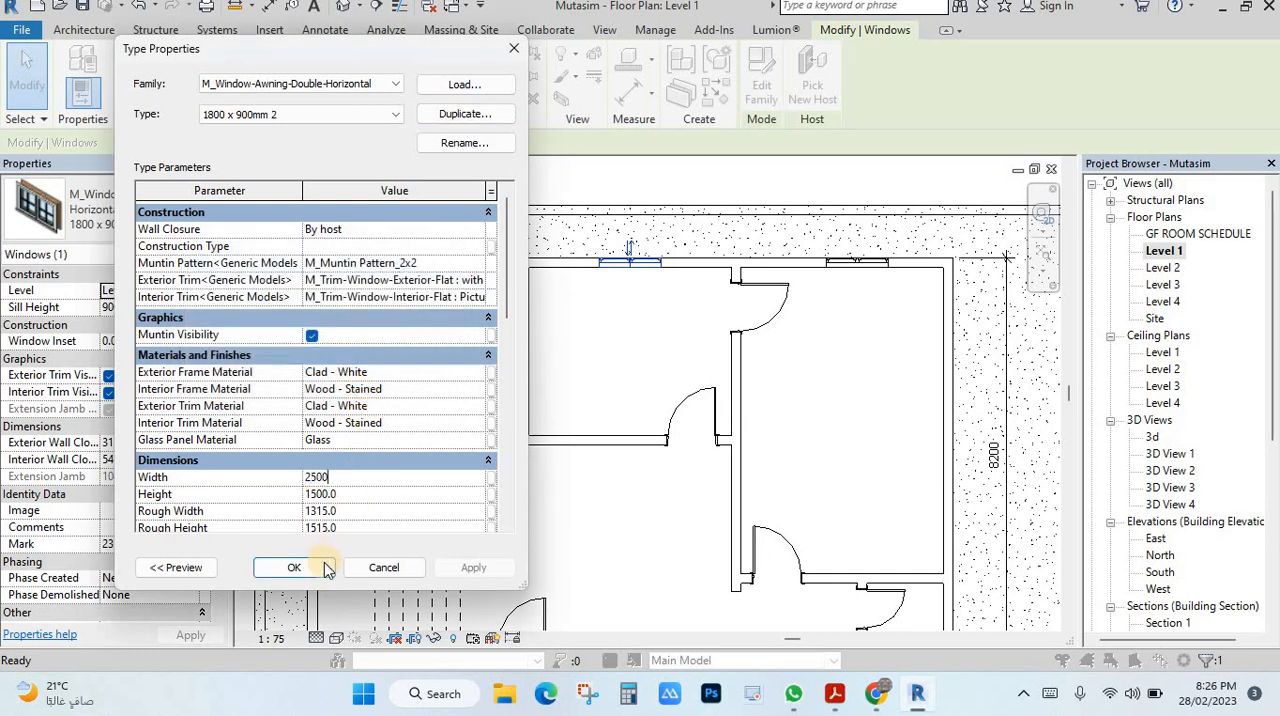
{"action": "left_click", "coordinate": [457, 573]}
{"action": "left_click", "coordinate": [293, 568]}
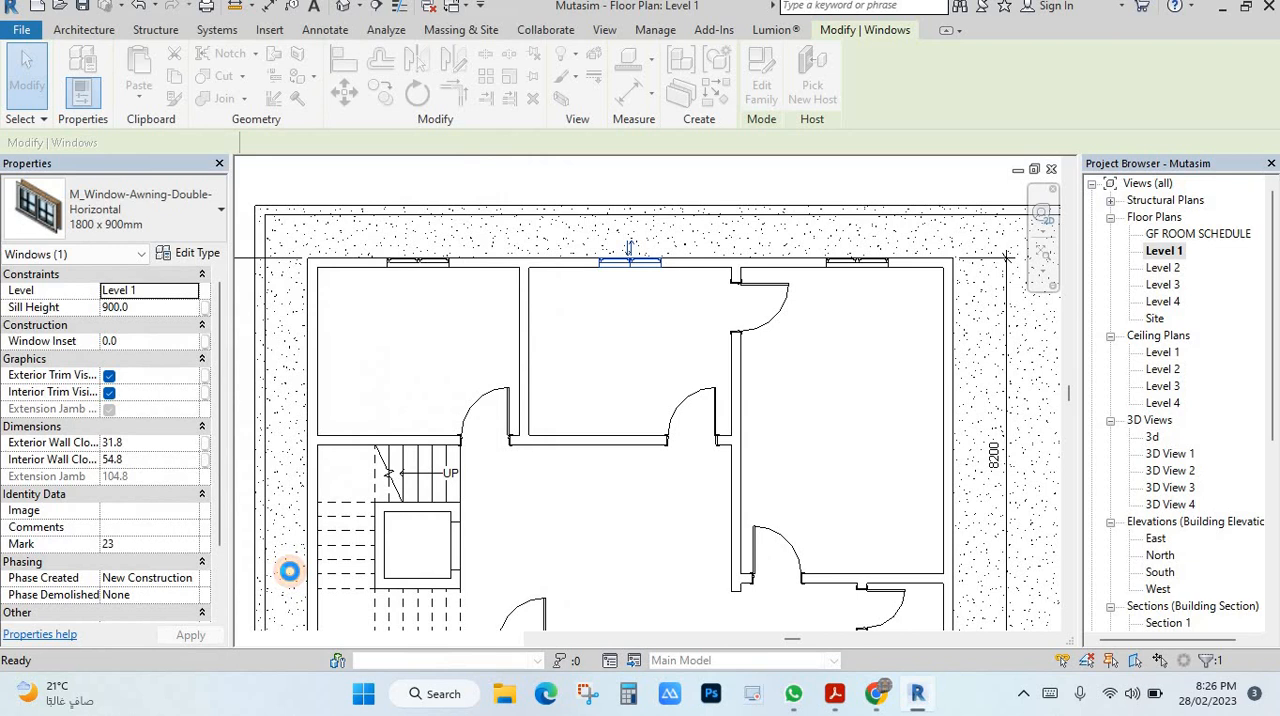
{"action": "left_click", "coordinate": [633, 350]}
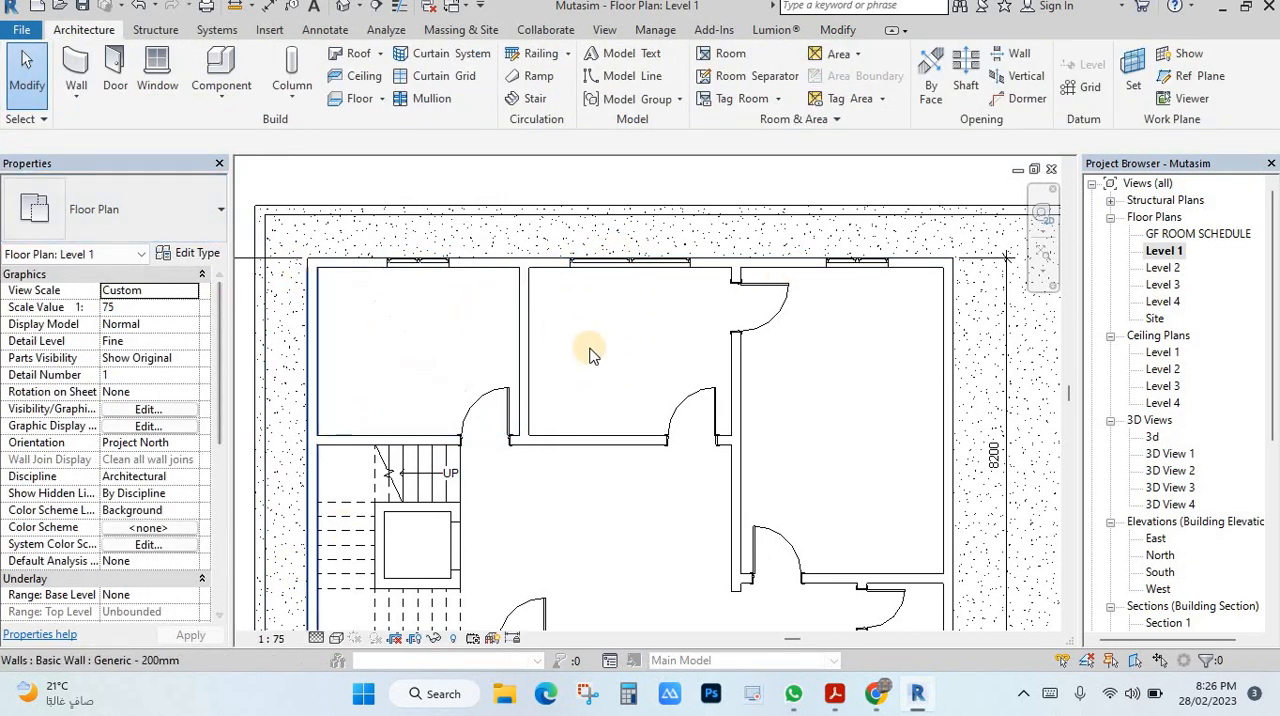
{"action": "left_click", "coordinate": [116, 68]}
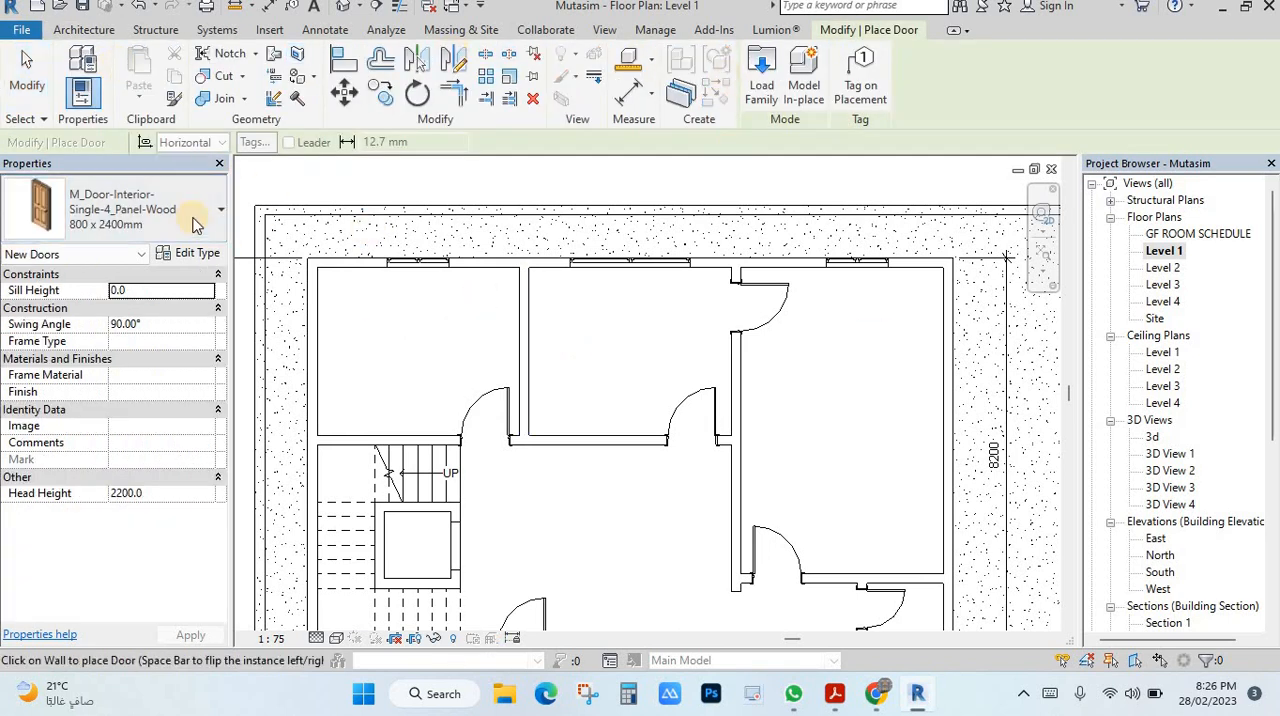
{"action": "key", "text": "Escape"}
{"action": "key", "text": "Escape"}
{"action": "scroll", "coordinate": [652, 362], "scroll_direction": "down", "scroll_amount": 3}
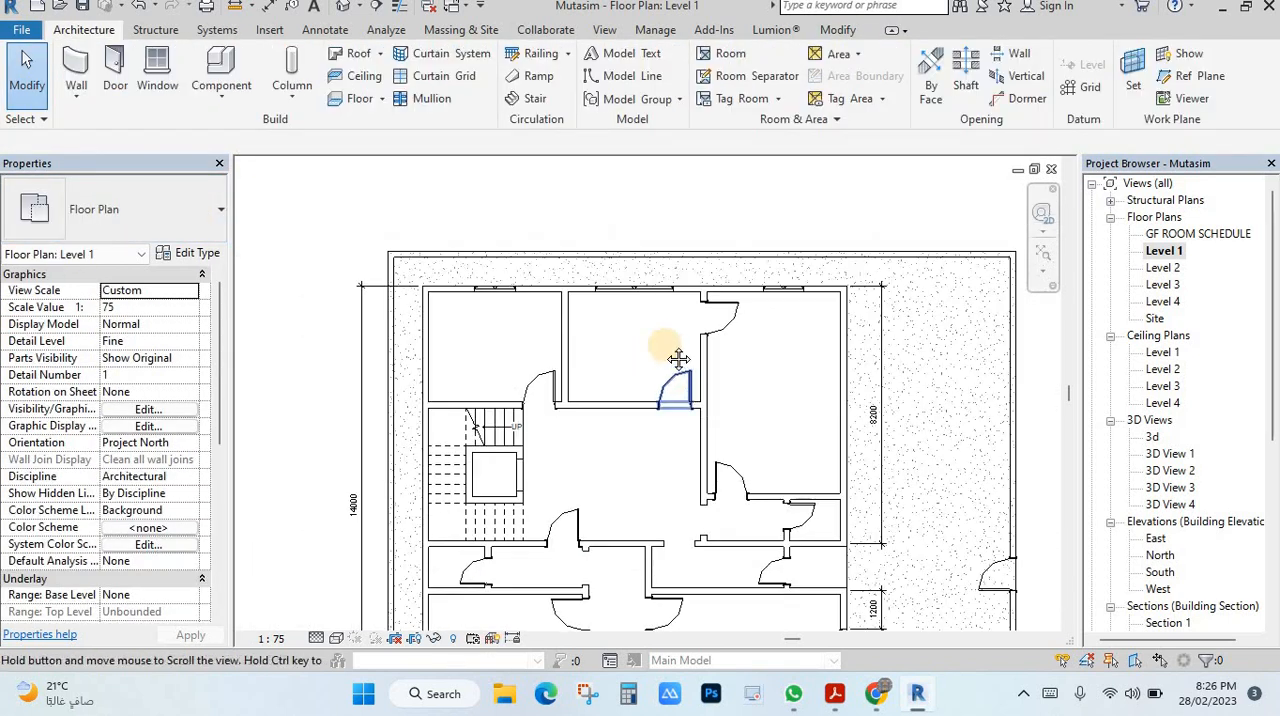
{"action": "middle_click_drag", "start_coordinate": [667, 343], "coordinate": [668, 291]}
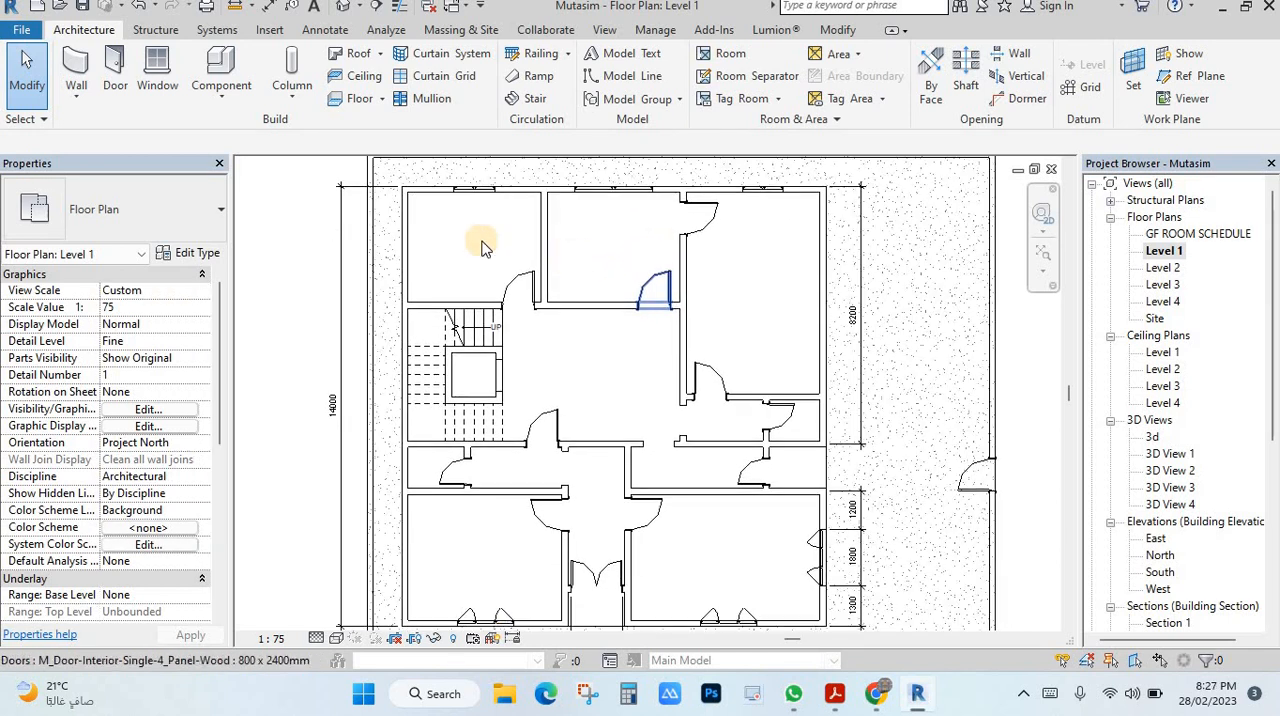